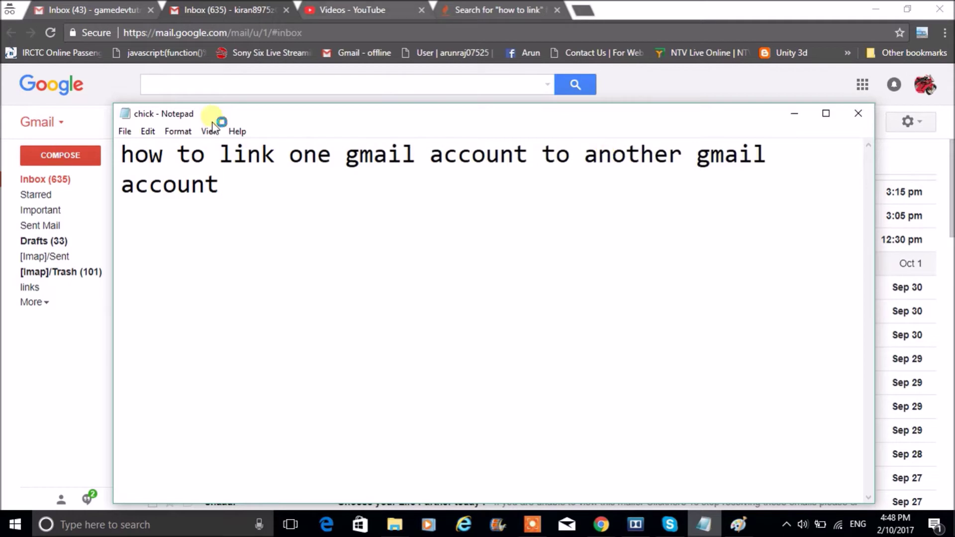
# Set the Notepad note aside and switch to the primary account's Gmail inbox
pyautogui.click(210, 102)
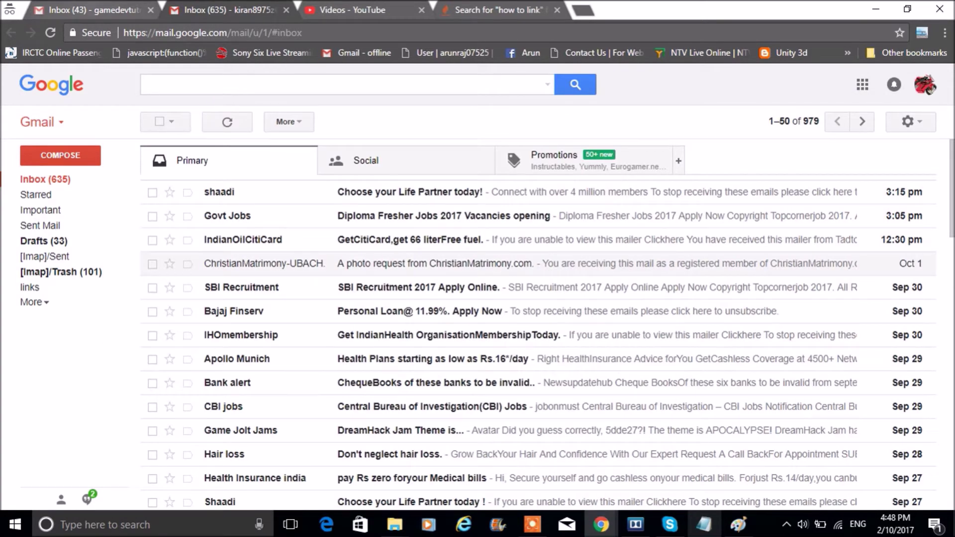
pyautogui.click(89, 9)
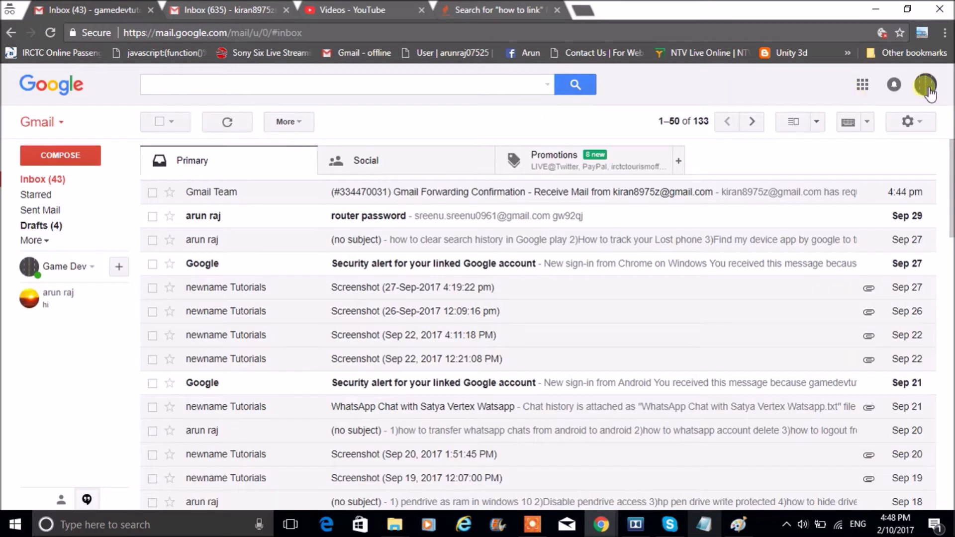
# Check each tab's account dropdown, switching between primary and secondary inboxes, and end on the secondary inbox
pyautogui.click(926, 88)
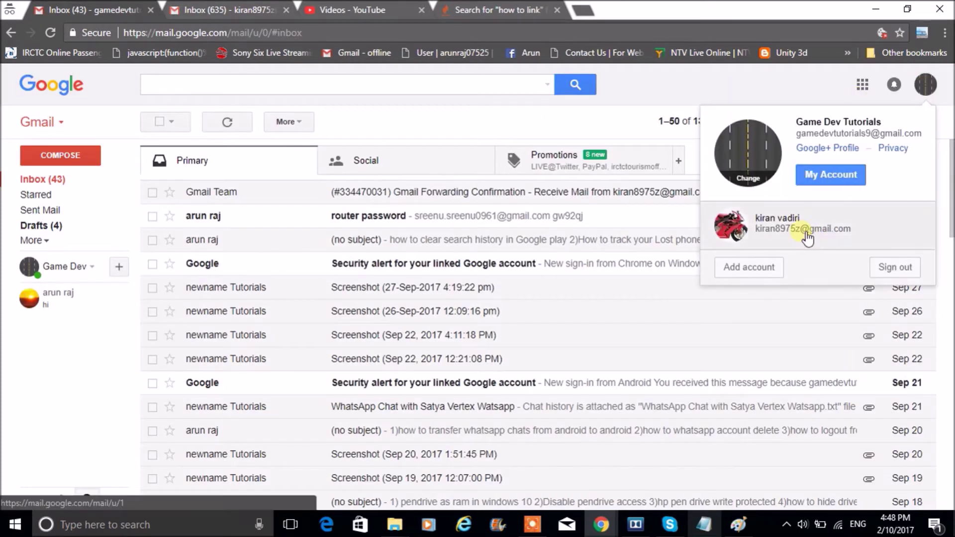
pyautogui.click(220, 6)
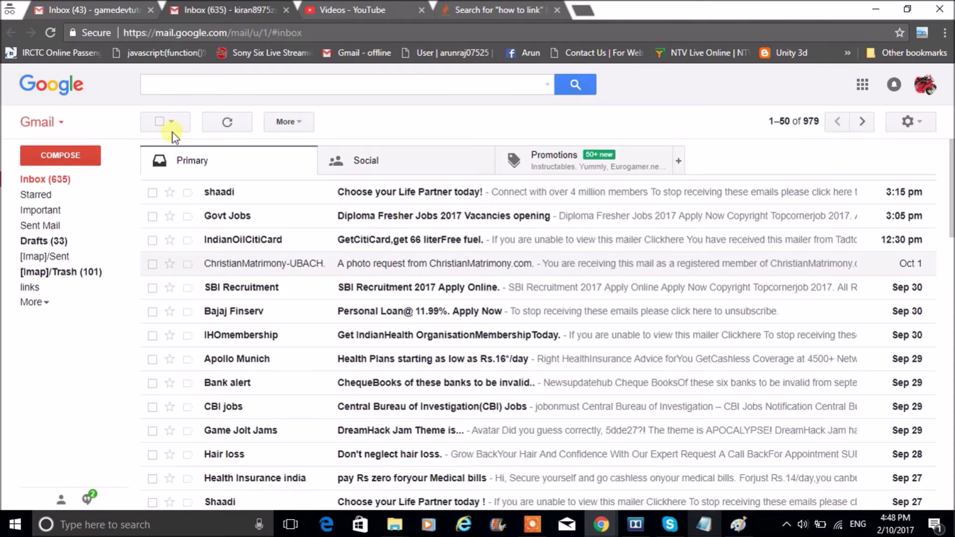
pyautogui.click(923, 84)
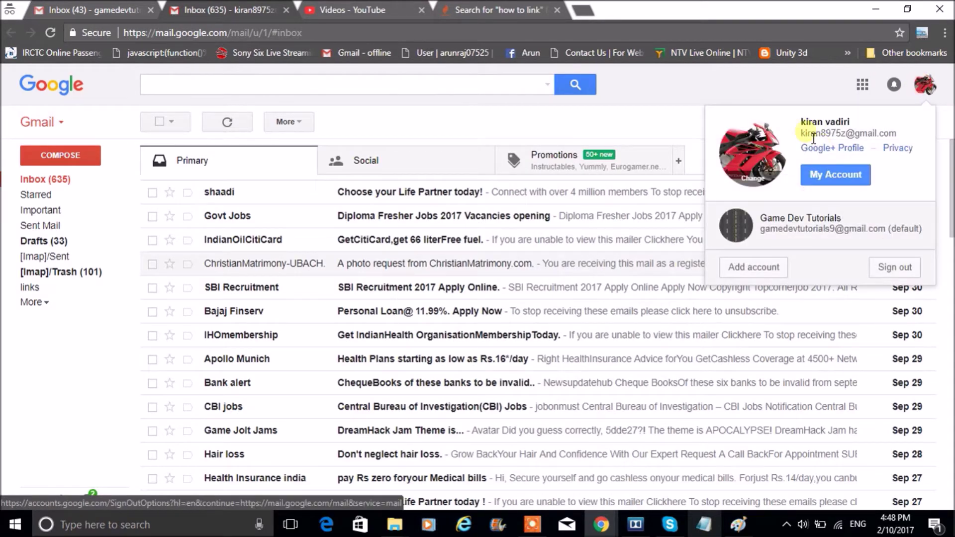
pyautogui.click(102, 9)
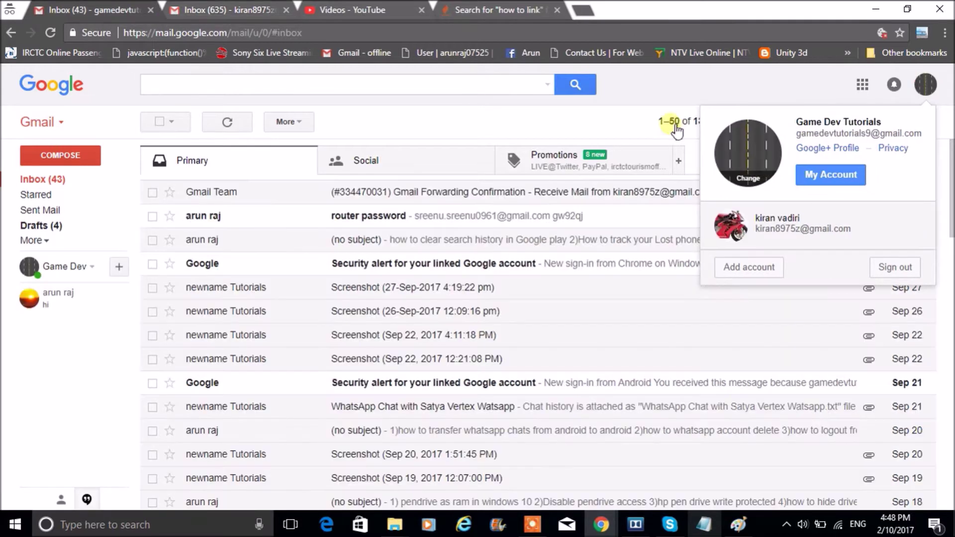
pyautogui.click(224, 9)
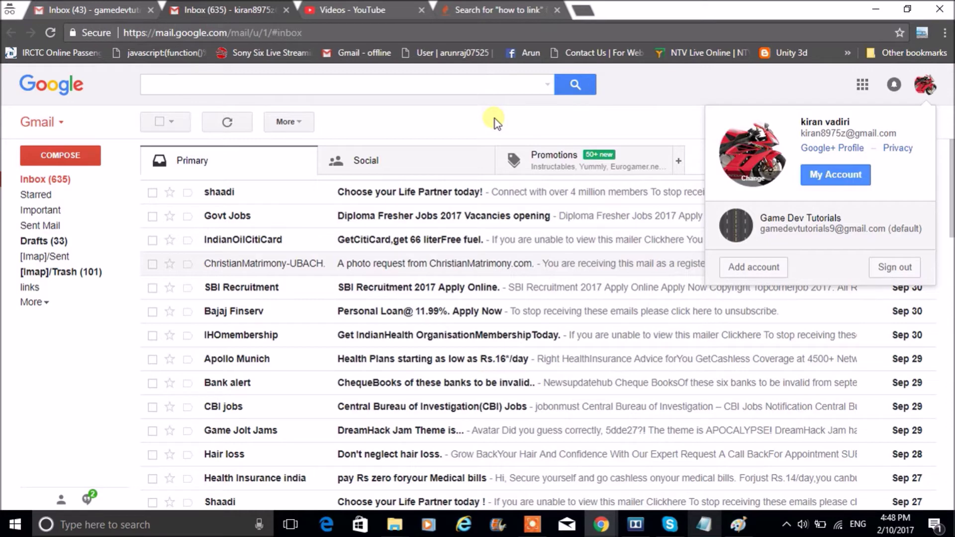
pyautogui.click(670, 114)
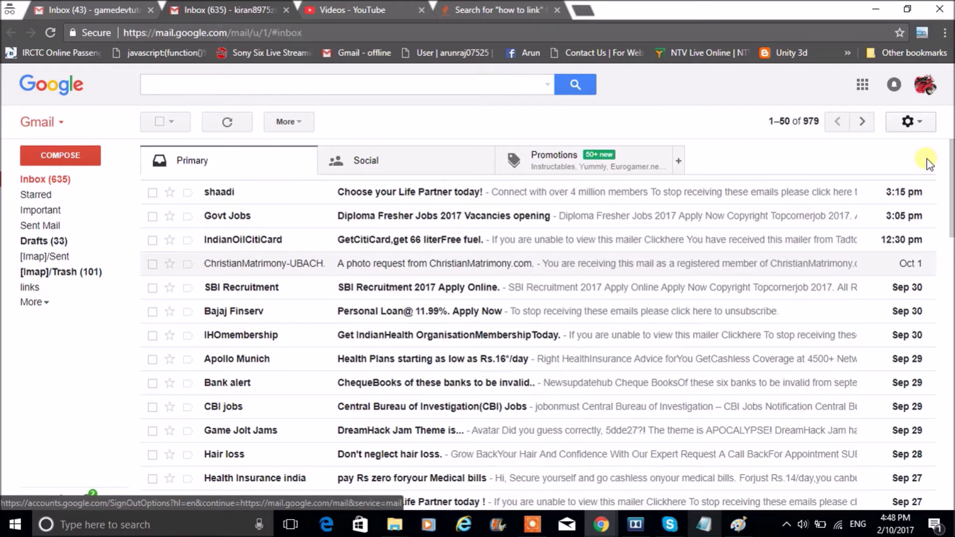
# In Settings > Forwarding and POP/IMAP, enter the primary account's address as a new forwarding address
pyautogui.click(909, 122)
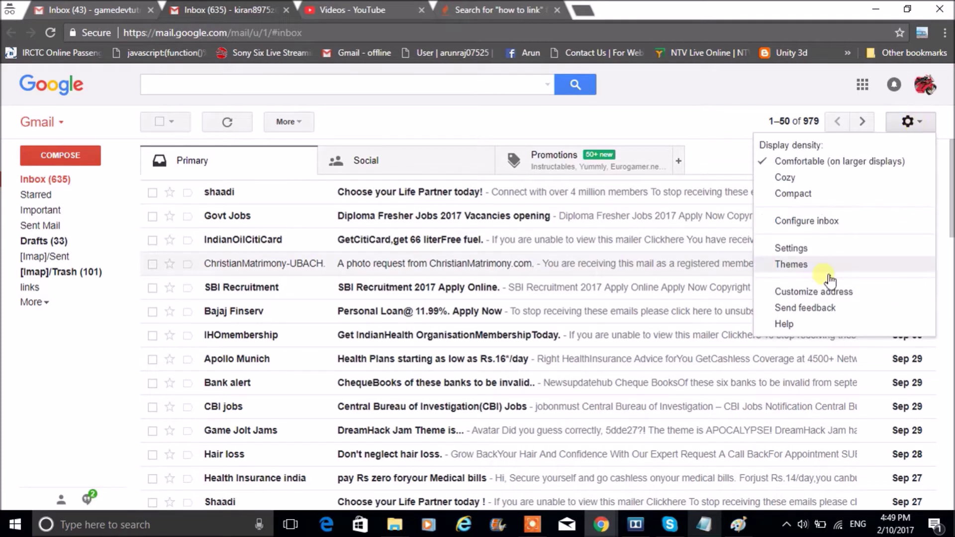
pyautogui.click(795, 252)
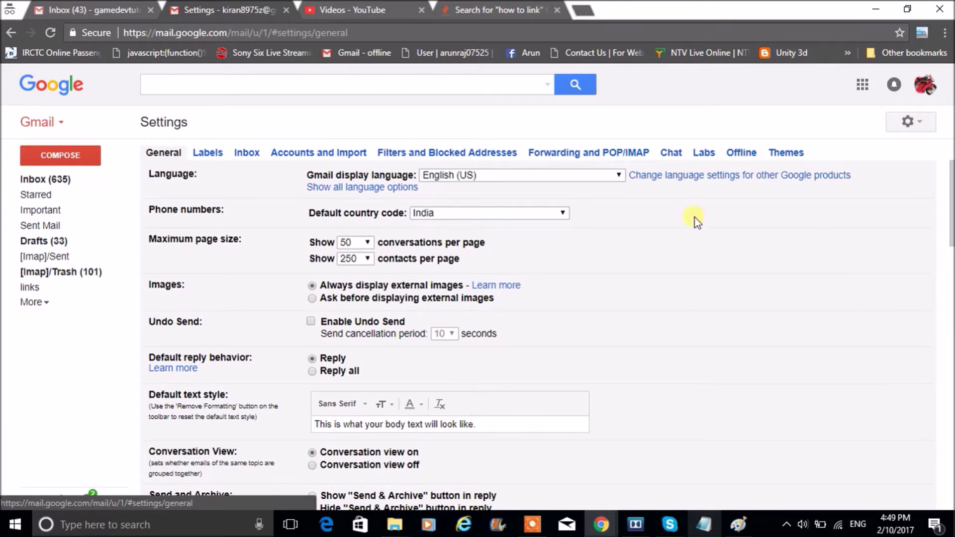
pyautogui.click(594, 155)
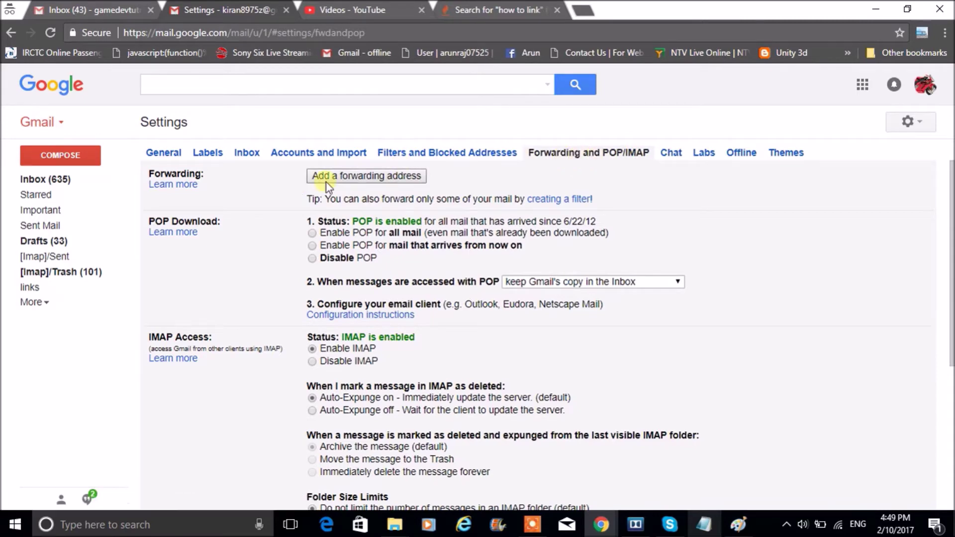
pyautogui.click(348, 177)
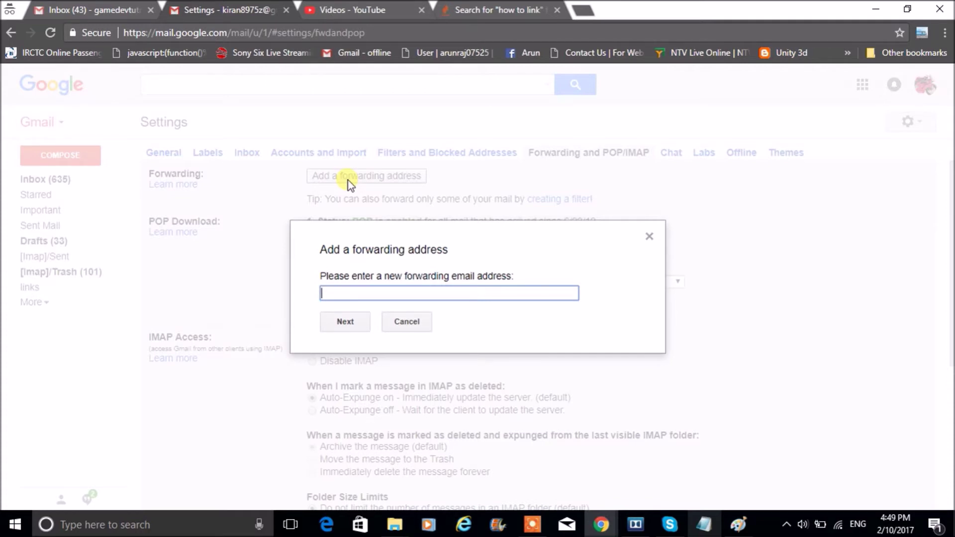
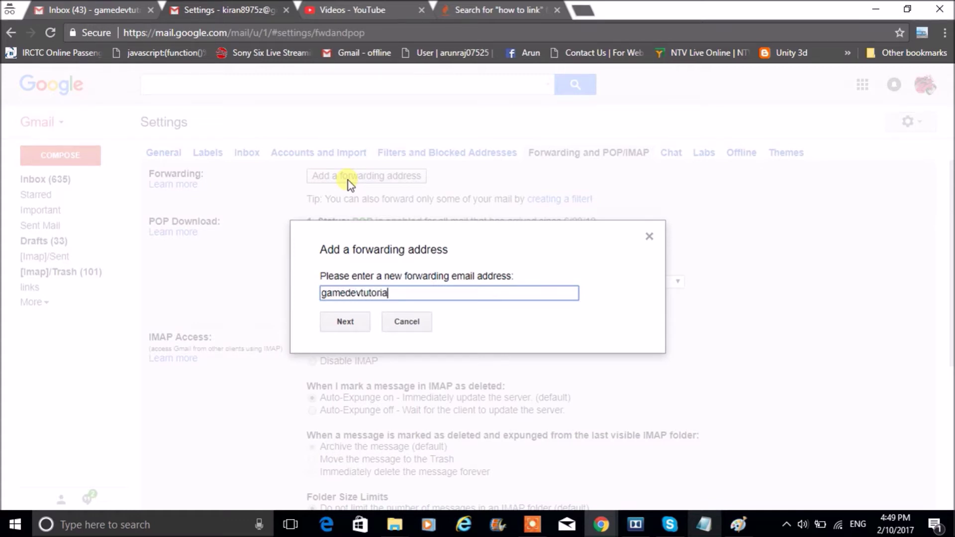
# Submit the forwarding address and confirm that mail should forward to the primary account
pyautogui.click(348, 324)
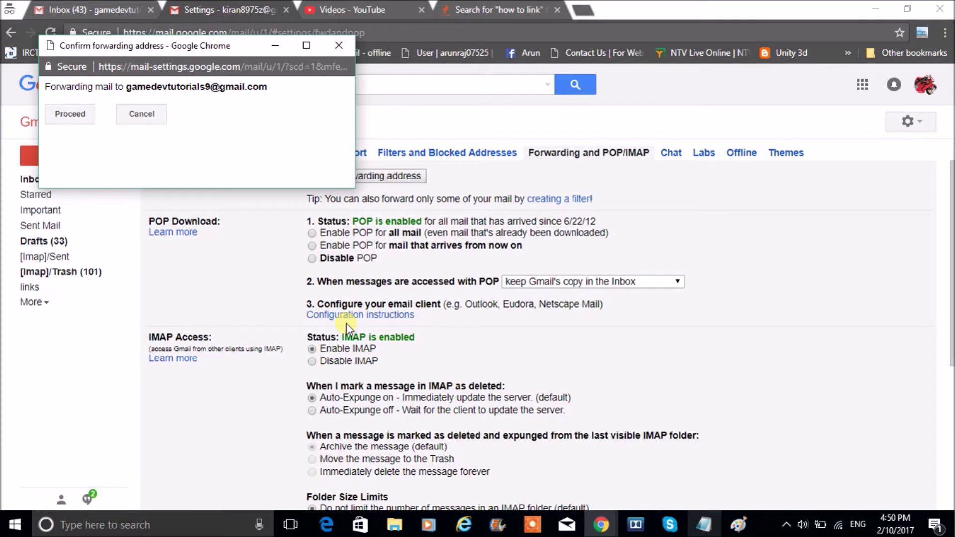
pyautogui.click(70, 118)
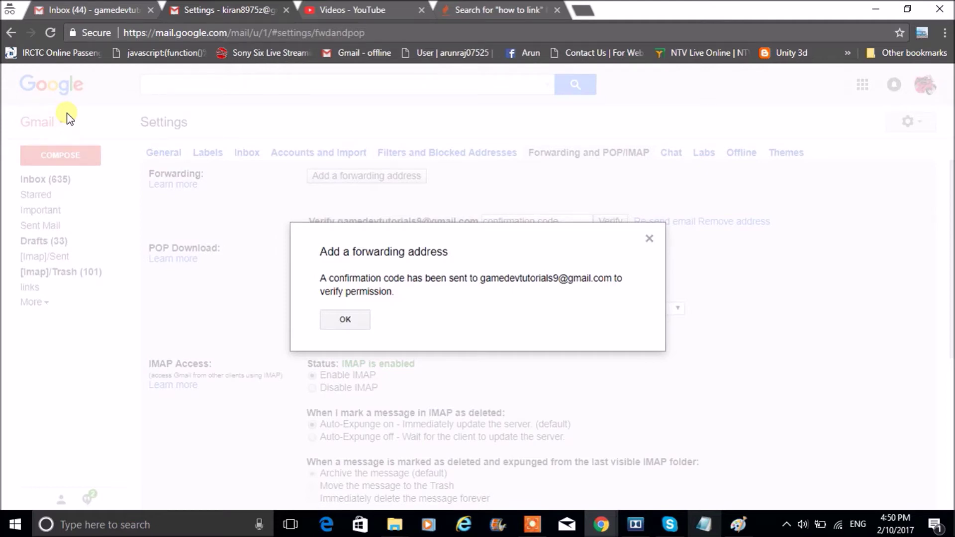
# Select the code in the primary inbox's Gmail Forwarding Confirmation email, then return to the secondary settings
pyautogui.click(103, 9)
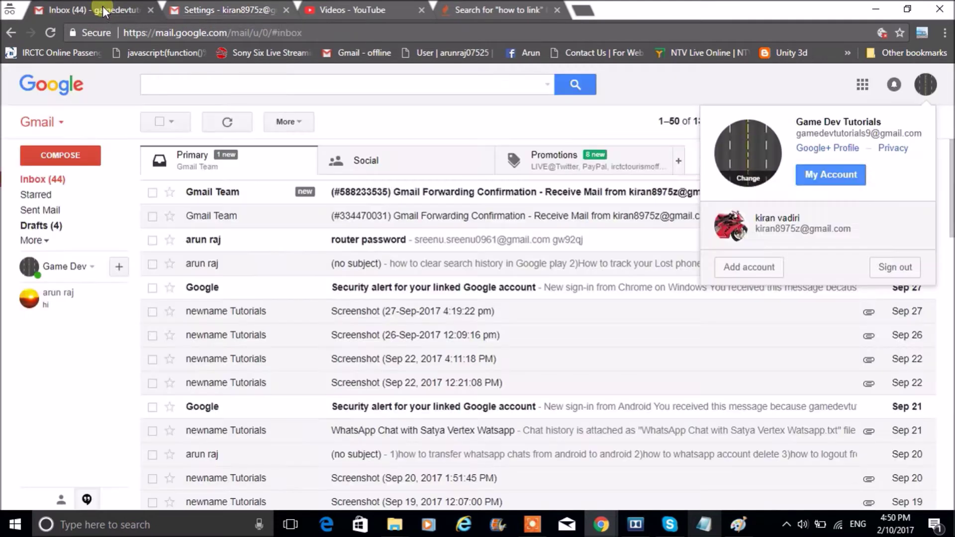
pyautogui.click(462, 196)
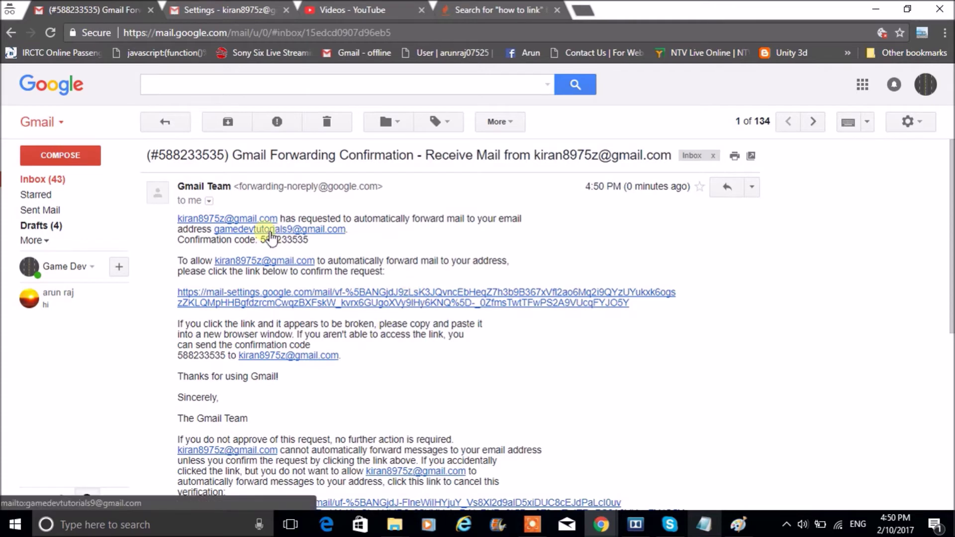
pyautogui.moveTo(261, 243); pyautogui.dragTo(313, 249)
pyautogui.hotkey('ctrl', 'c')
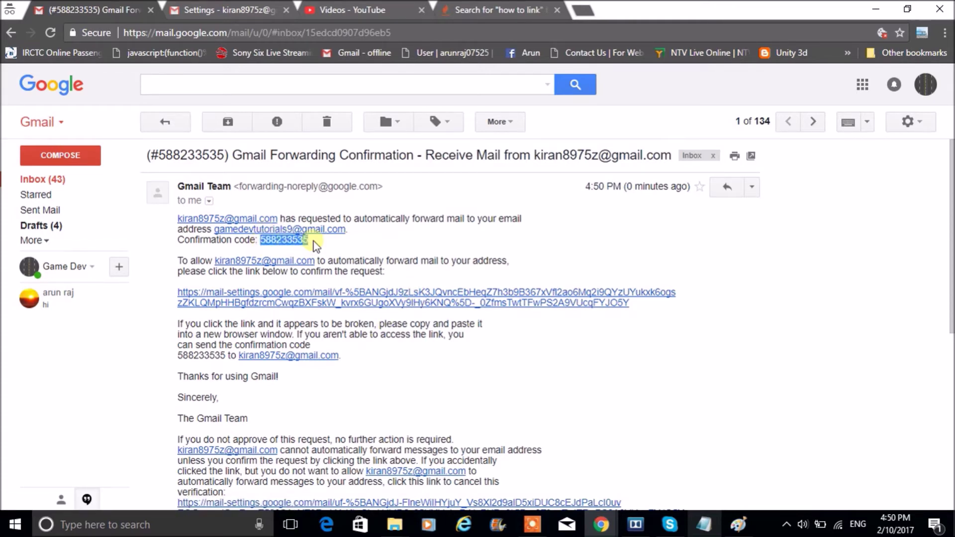
pyautogui.click(231, 10)
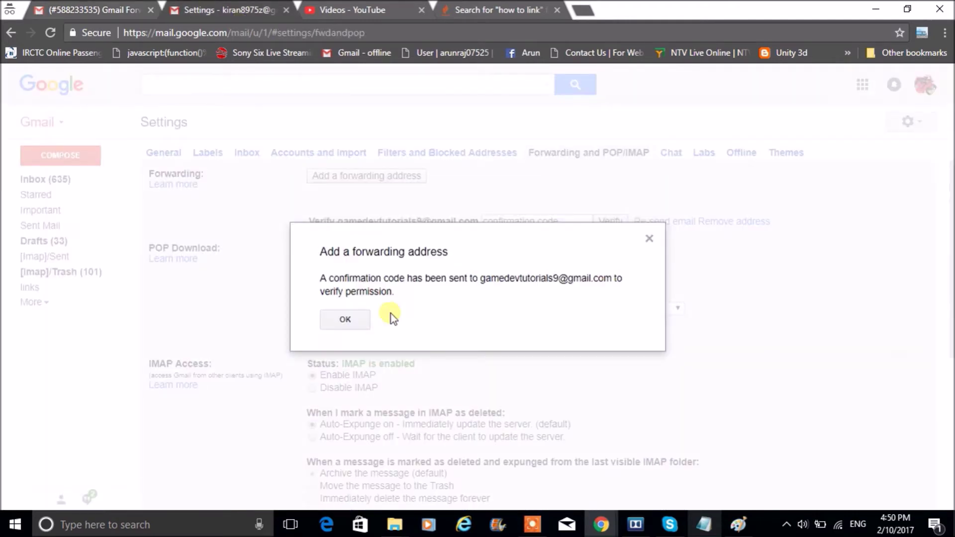
pyautogui.click(356, 318)
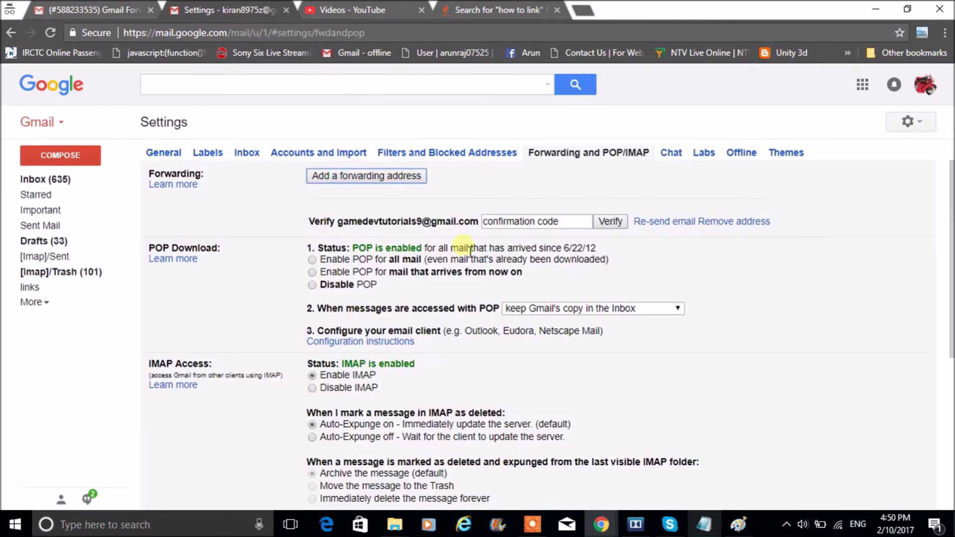
# Paste the confirmation code to verify the forwarding address, then enable forwarding of incoming mail
pyautogui.moveTo(572, 219); pyautogui.dragTo(455, 221)
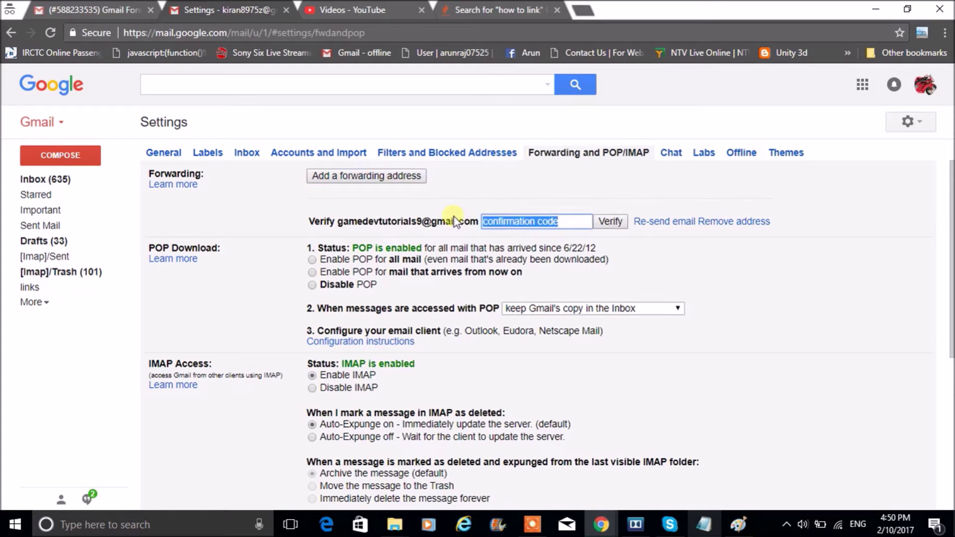
pyautogui.hotkey('ctrl', 'v')
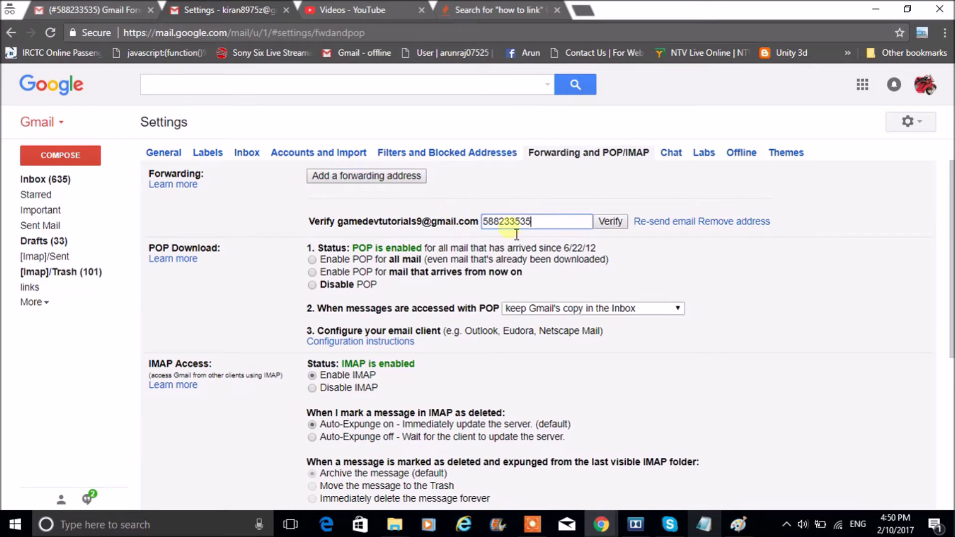
pyautogui.click(619, 225)
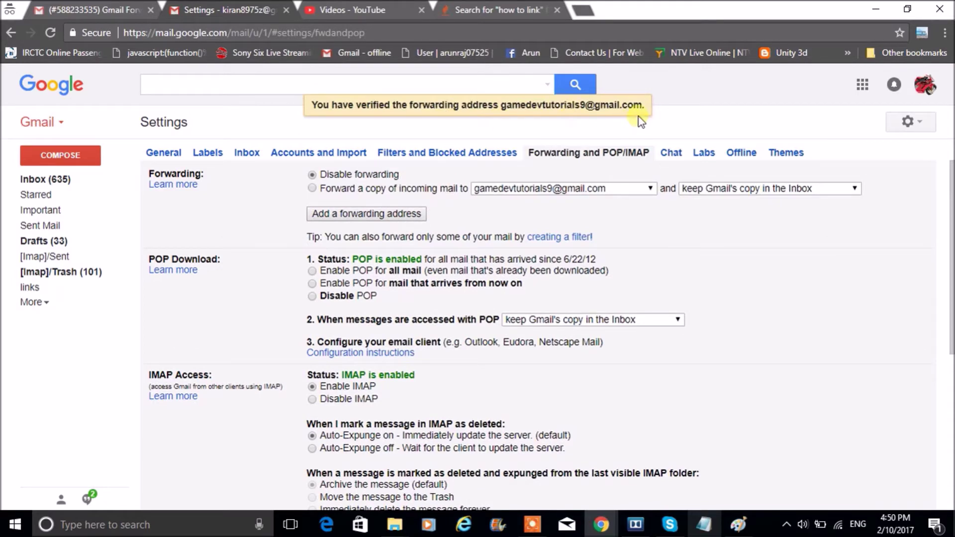
pyautogui.click(312, 189)
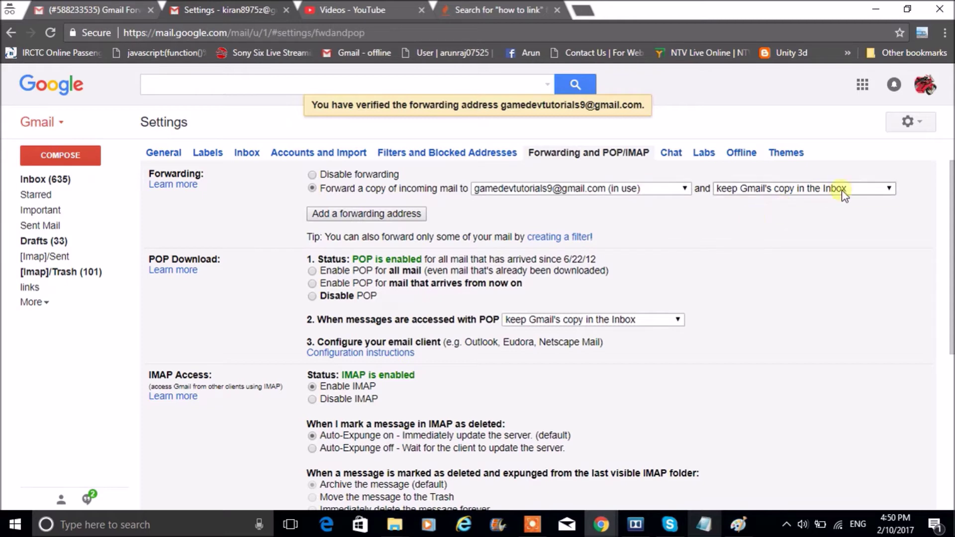
# Keep Gmail's copy in the Inbox, save the forwarding settings, and return to the receiving inbox
pyautogui.click(859, 187)
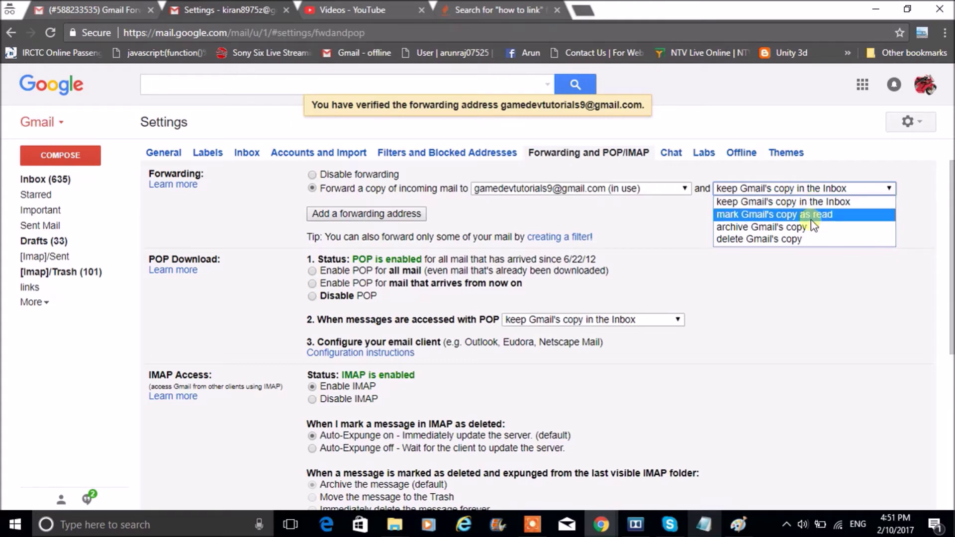
pyautogui.click(834, 205)
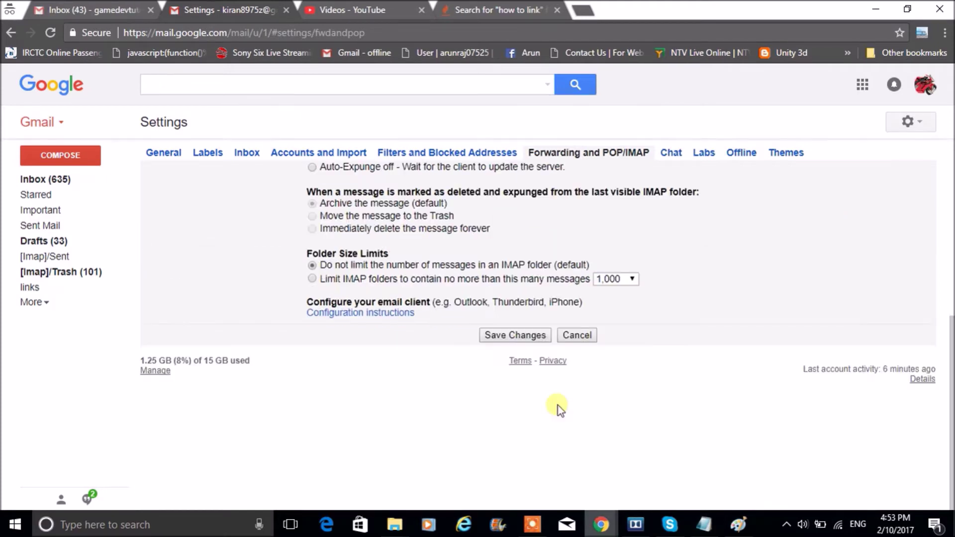
pyautogui.click(505, 334)
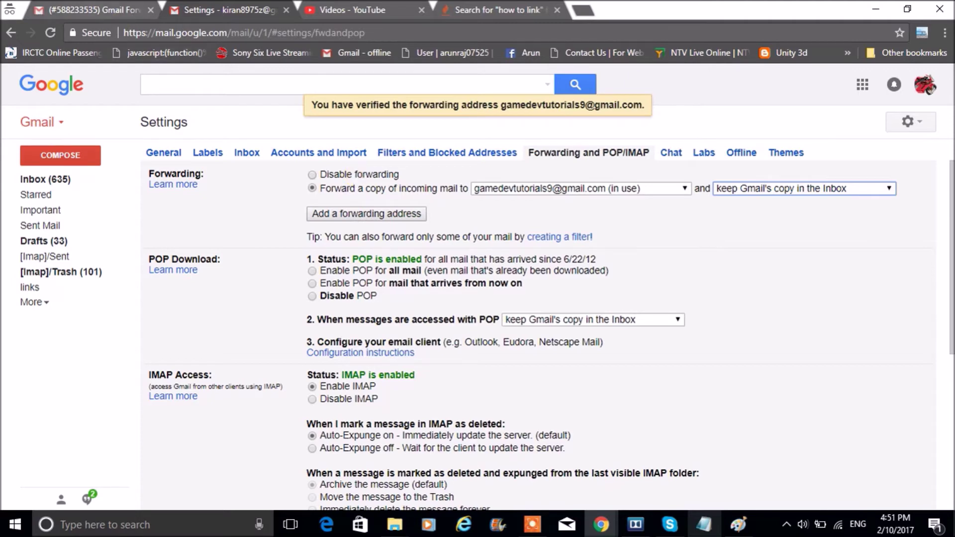
pyautogui.click(122, 11)
pyautogui.click(158, 127)
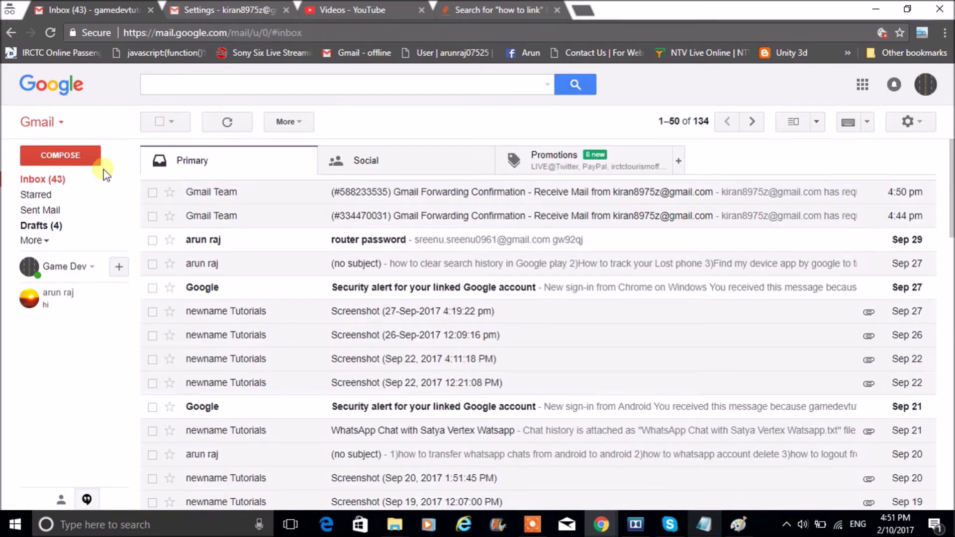
# Bring the 'hdfc swift code' Chrome window with the Notepad notes to the front
pyautogui.click(610, 531)
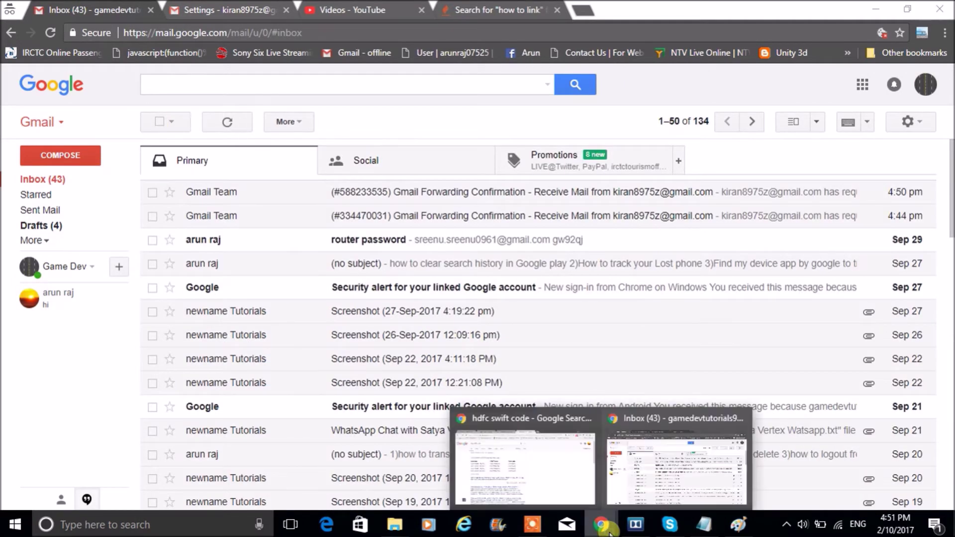
pyautogui.click(545, 475)
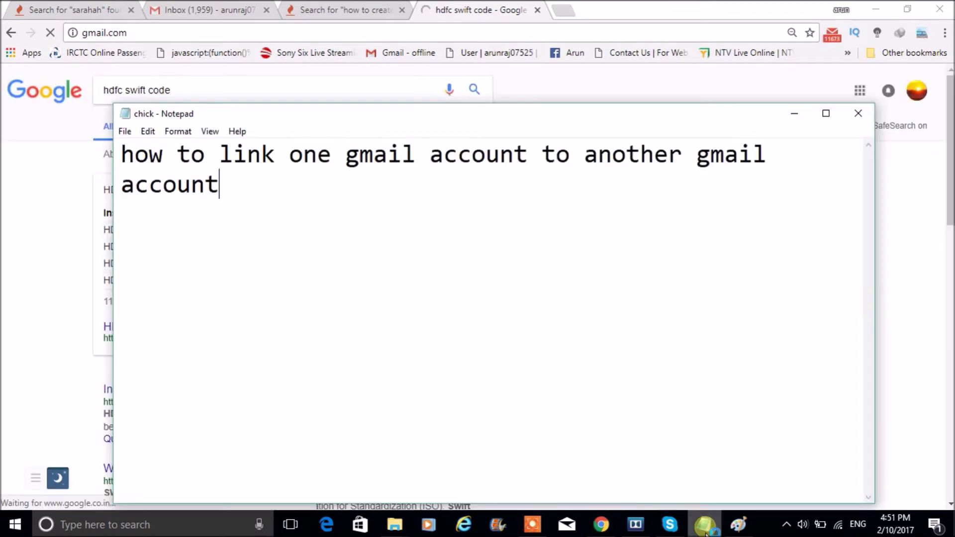
# Type notes: 'in another window im opening another gmail' and 'and i will send a mail... linked gmail too'
pyautogui.press('Return')
pyautogui.press('Return')
pyautogui.write('in ')
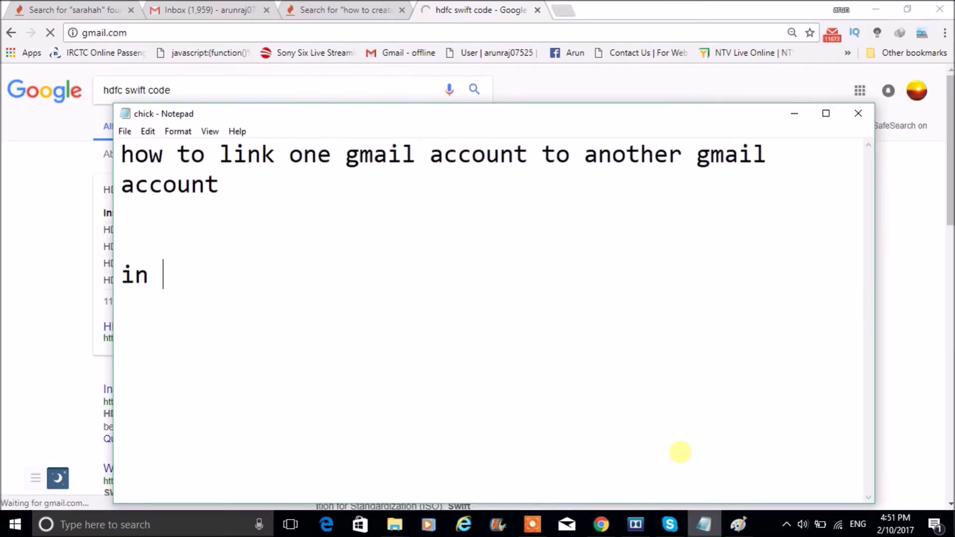
pyautogui.write('another windo')
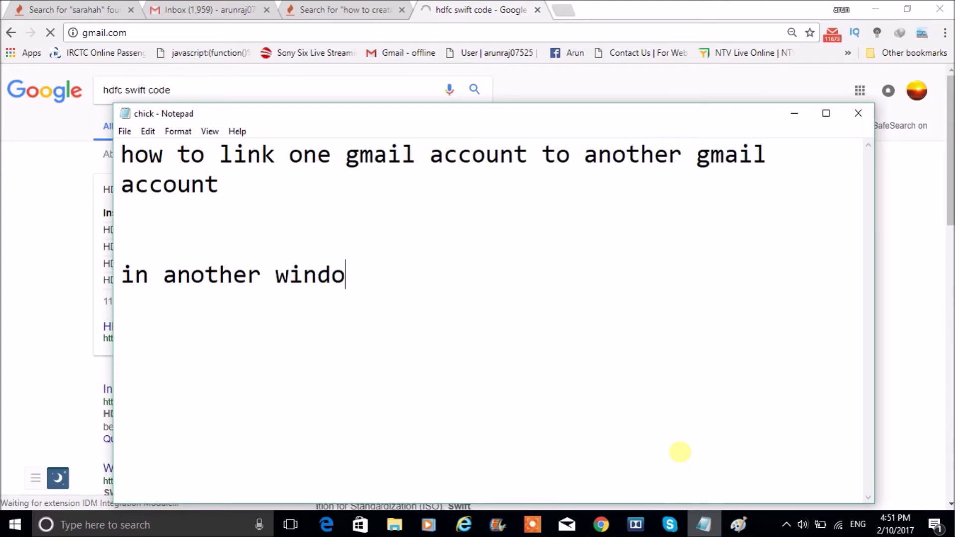
pyautogui.write('w im opr')
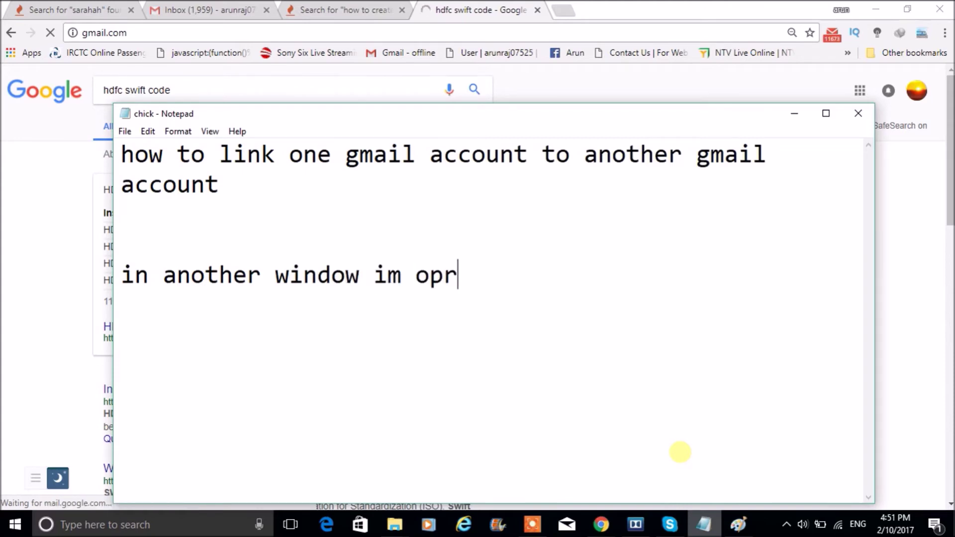
pyautogui.press('BackSpace')
pyautogui.write('ening')
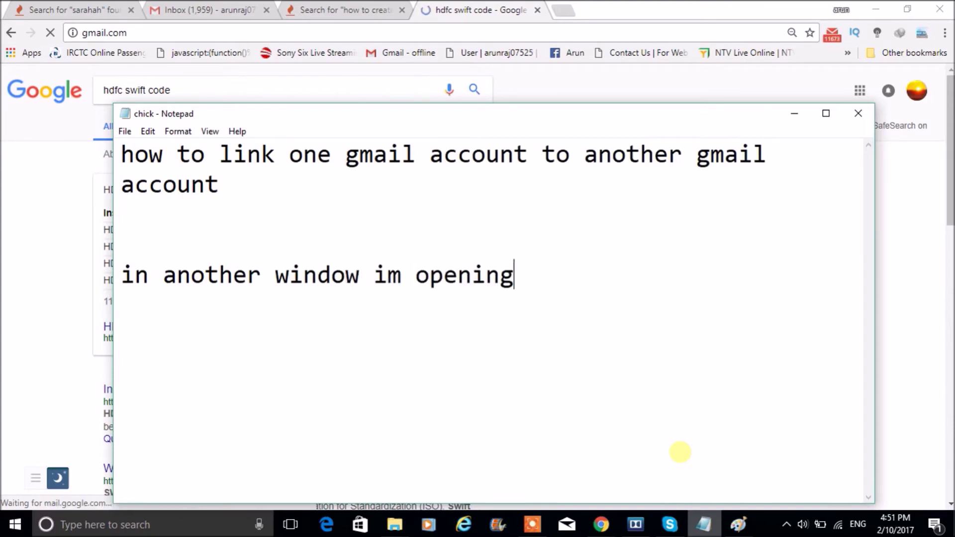
pyautogui.write(' another ')
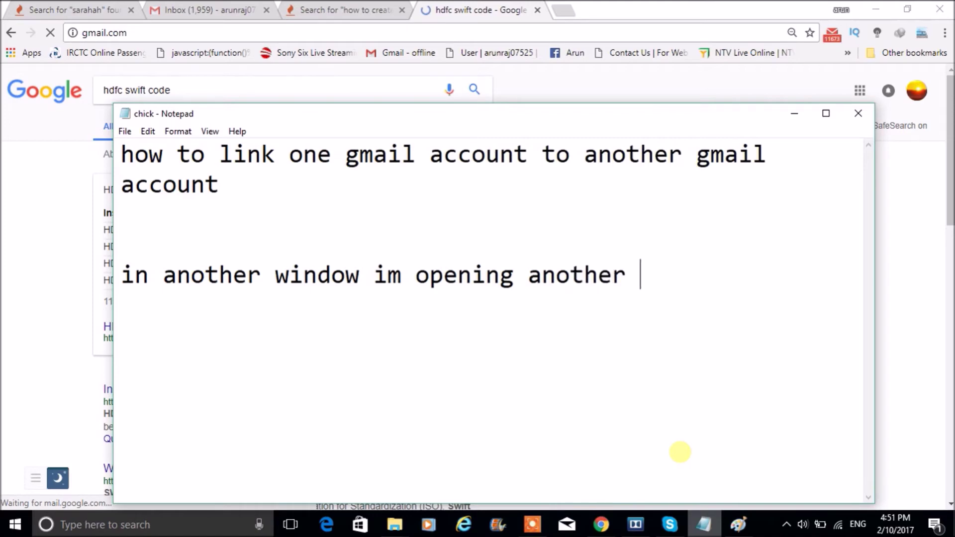
pyautogui.write('gmail')
pyautogui.press('Return')
pyautogui.press('Return')
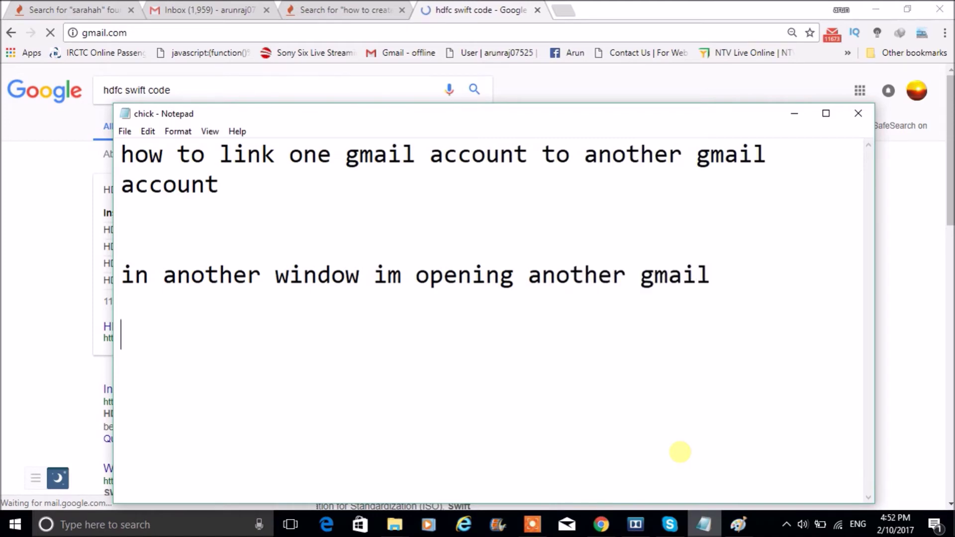
pyautogui.write('and i will')
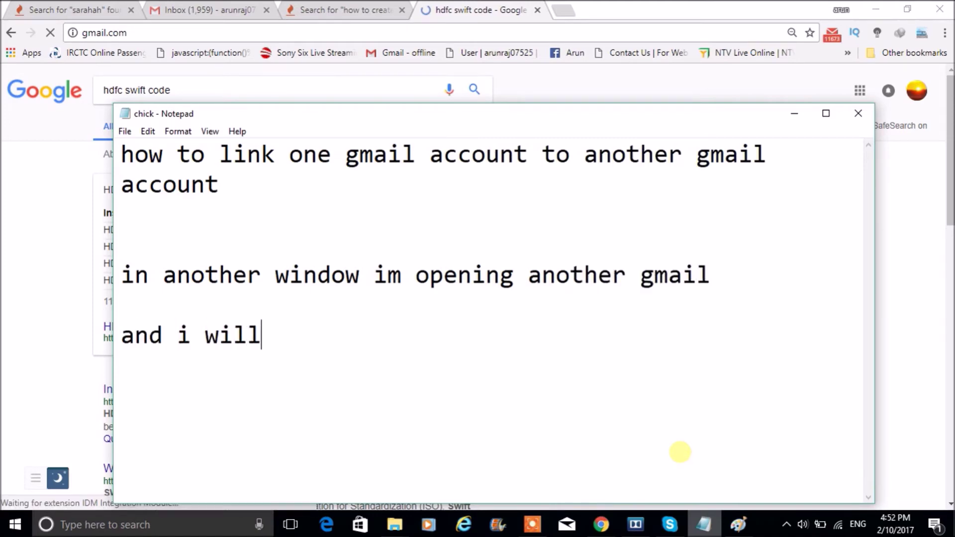
pyautogui.write(' send a ma')
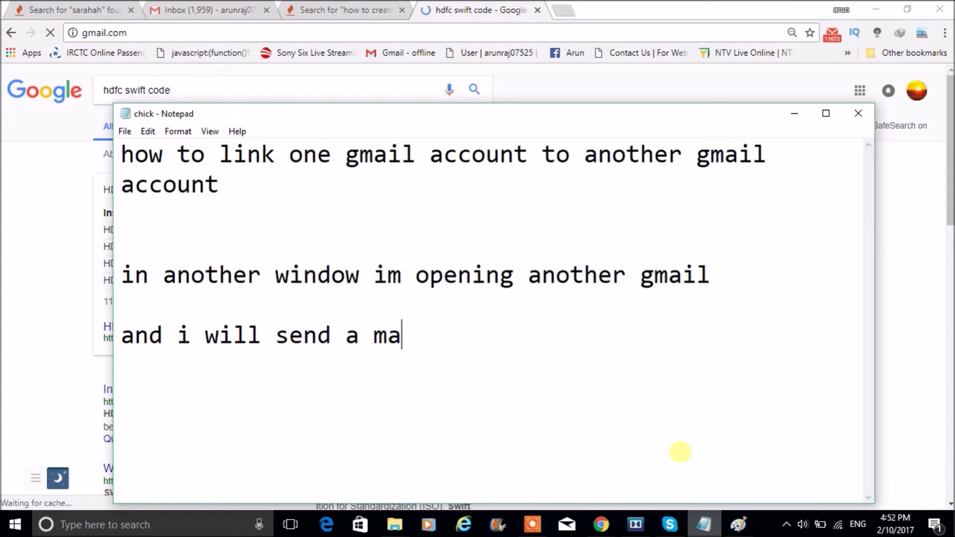
pyautogui.write('il to on')
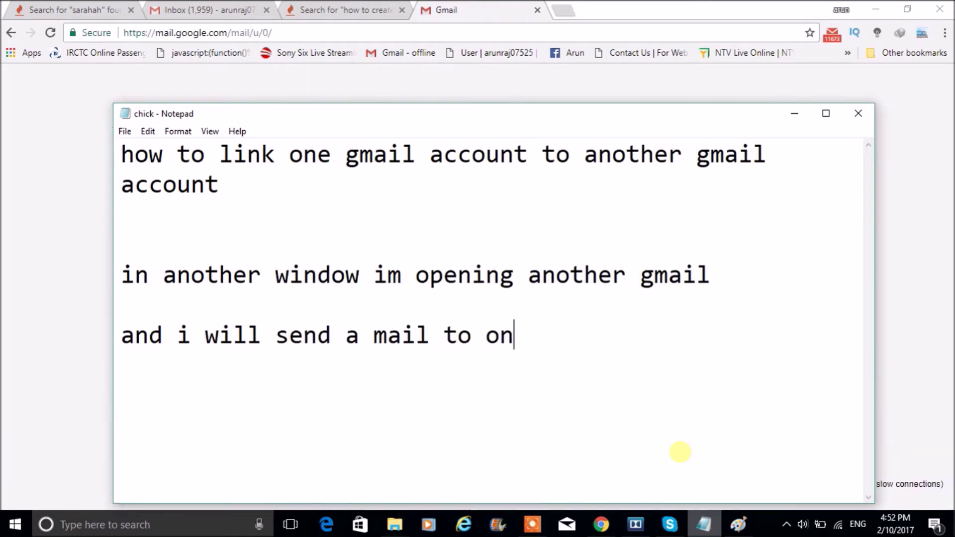
pyautogui.write('e gmail')
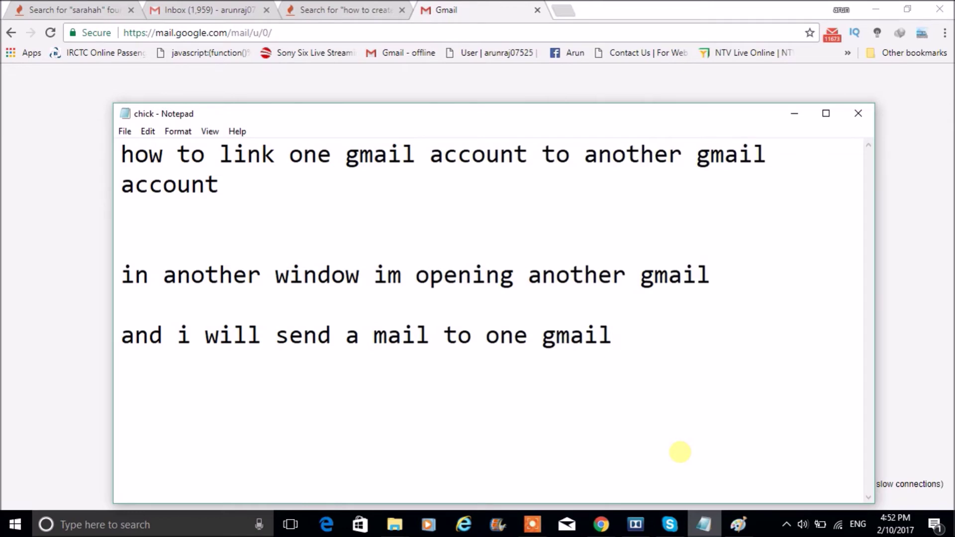
pyautogui.write('....that')
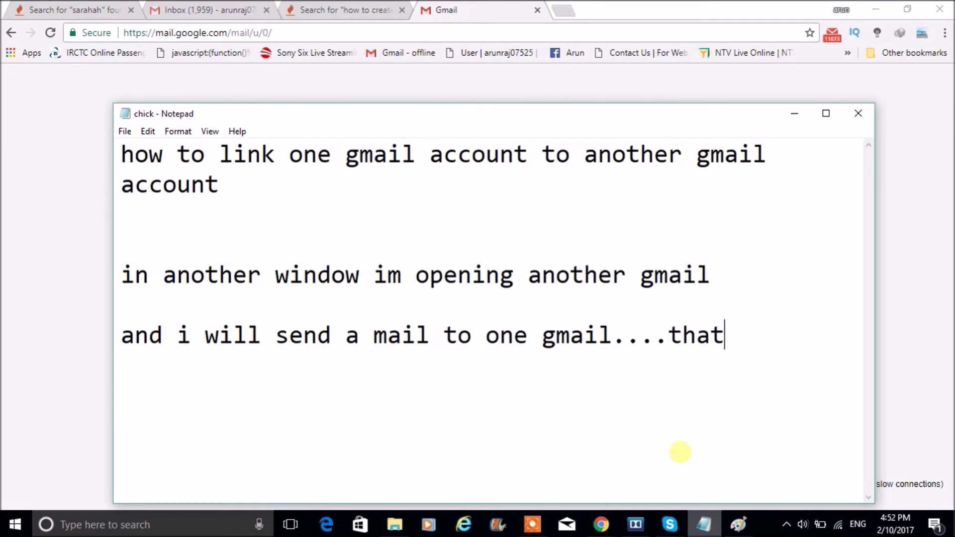
pyautogui.write(' will be delei')
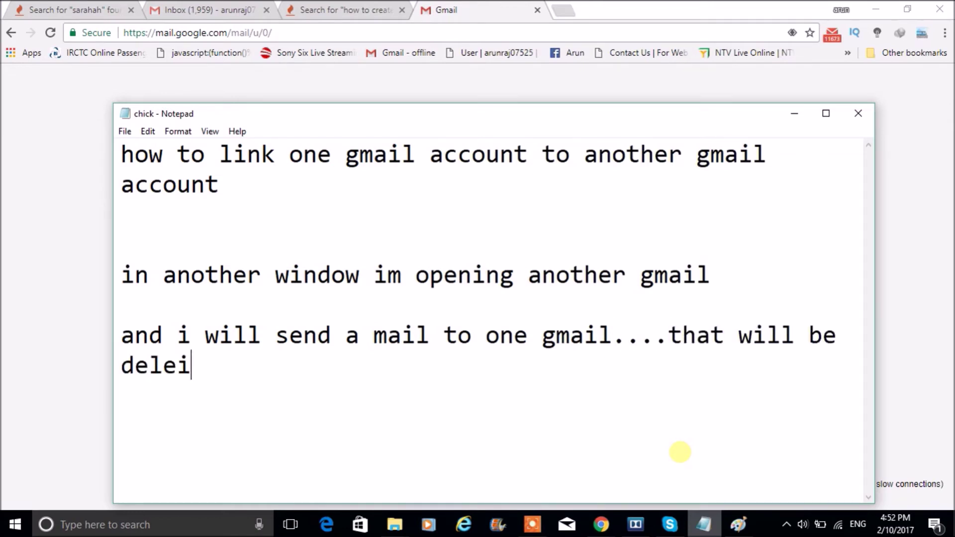
pyautogui.write('vered to ')
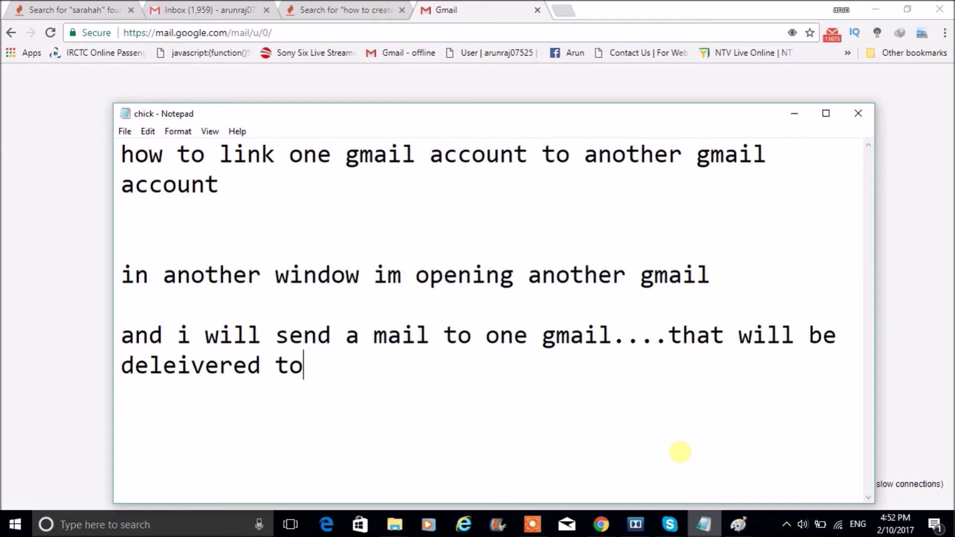
pyautogui.write('linked g')
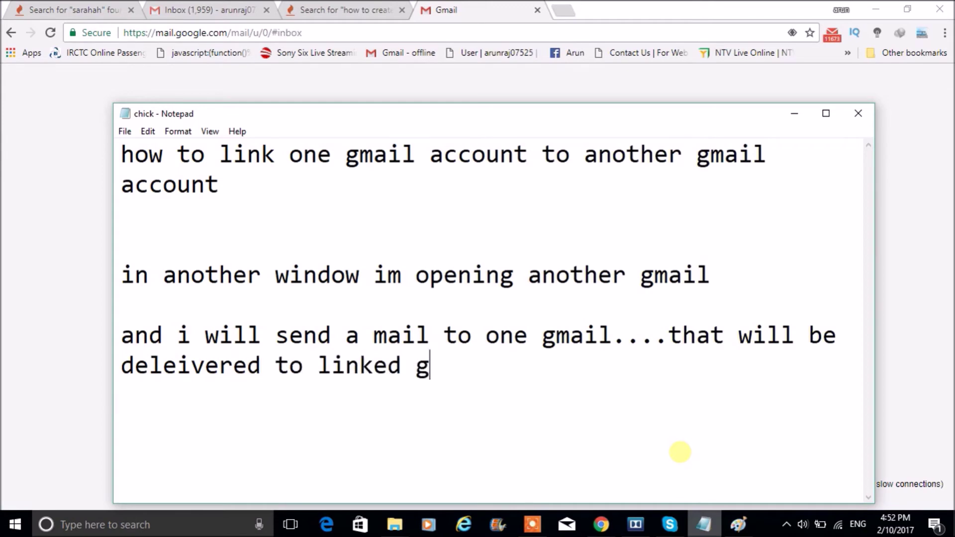
pyautogui.write('mail too')
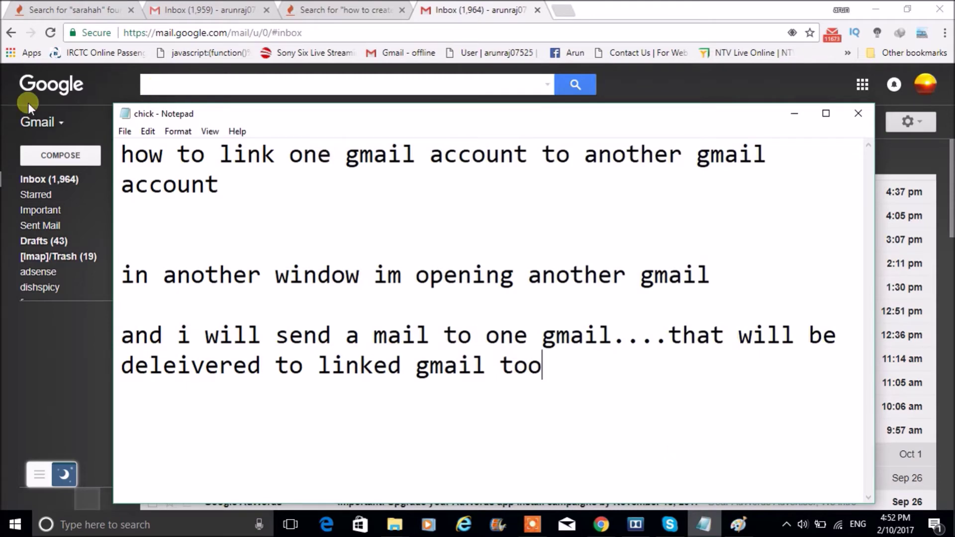
# Back in Gmail, compose a new email addressed to the secondary account
pyautogui.click(7, 104)
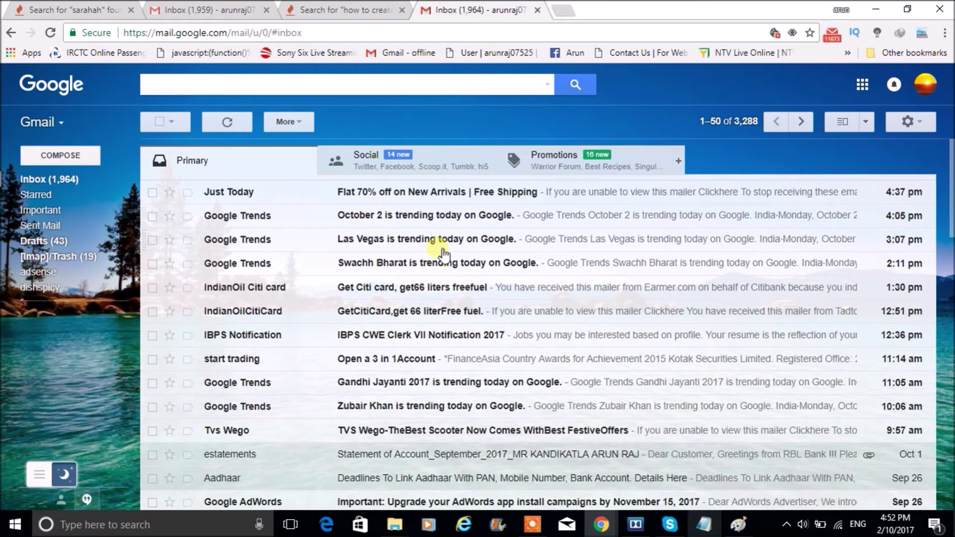
pyautogui.press('c')
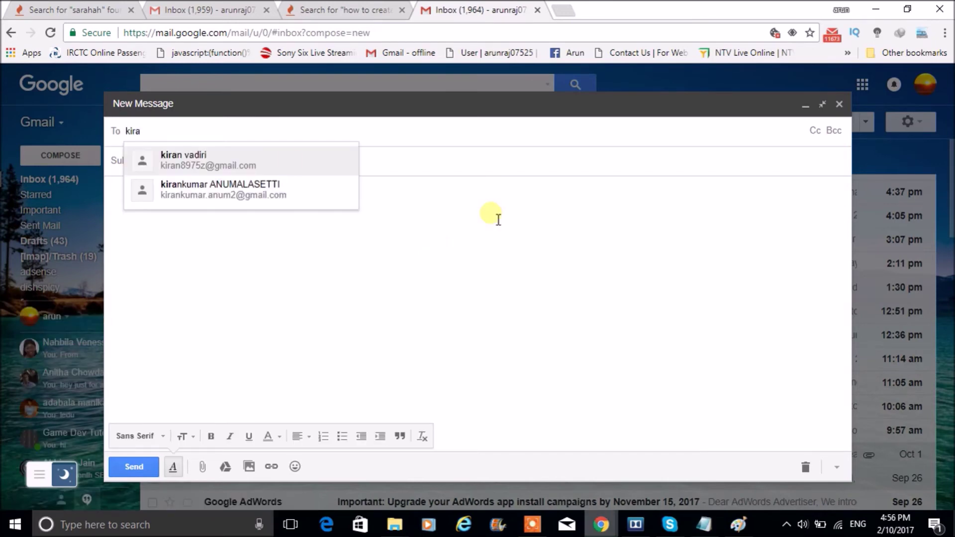
pyautogui.click(290, 162)
pyautogui.click(273, 166)
# Give it the subject 'i am testing gmail link test' and body 'hello', and send it
pyautogui.write('i am tet')
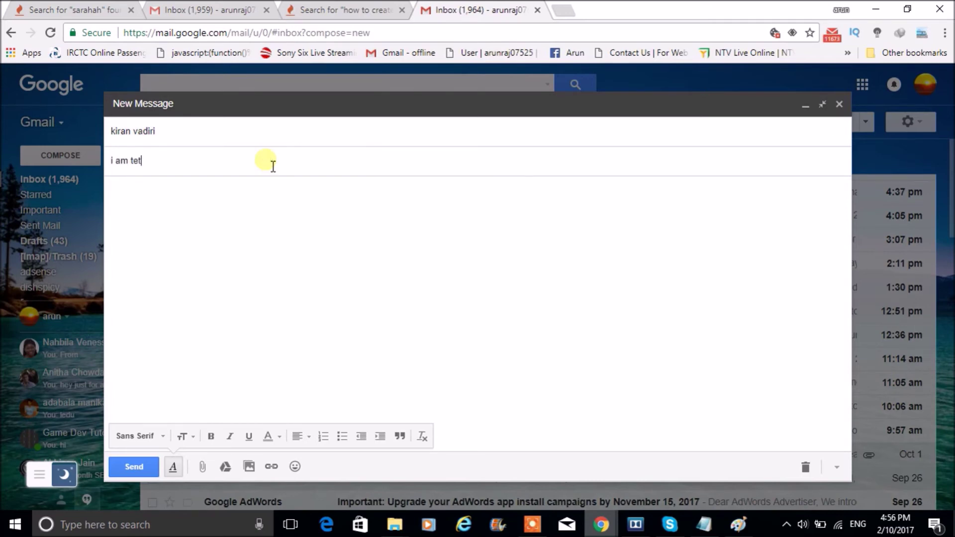
pyautogui.write('s')
pyautogui.press('BackSpace')
pyautogui.press('BackSpace')
pyautogui.write('sting gmail link test')
pyautogui.click(267, 225)
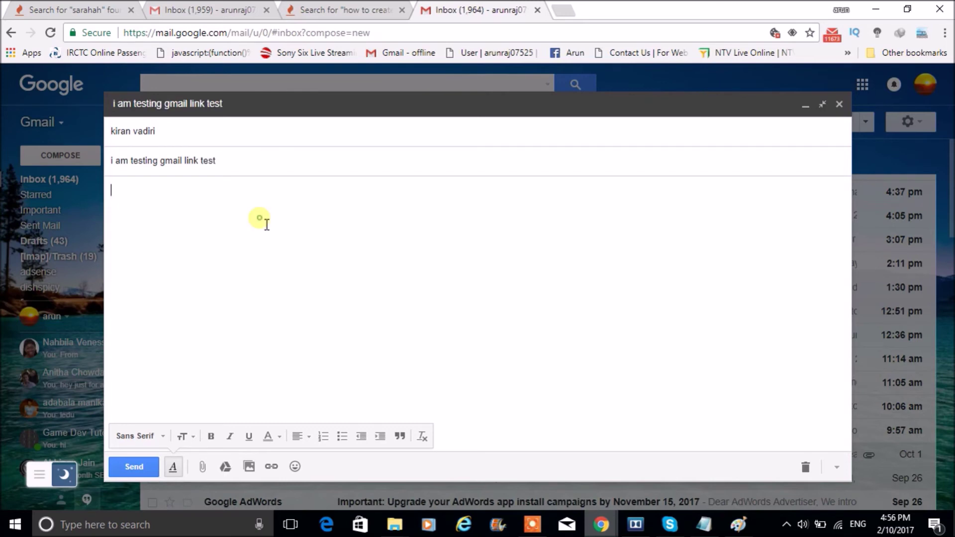
pyautogui.write('hello')
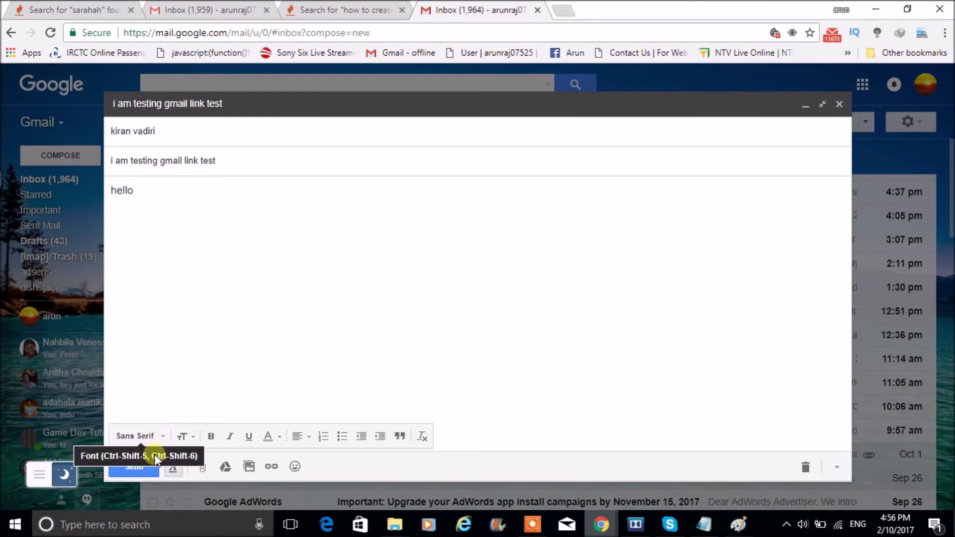
pyautogui.click(147, 469)
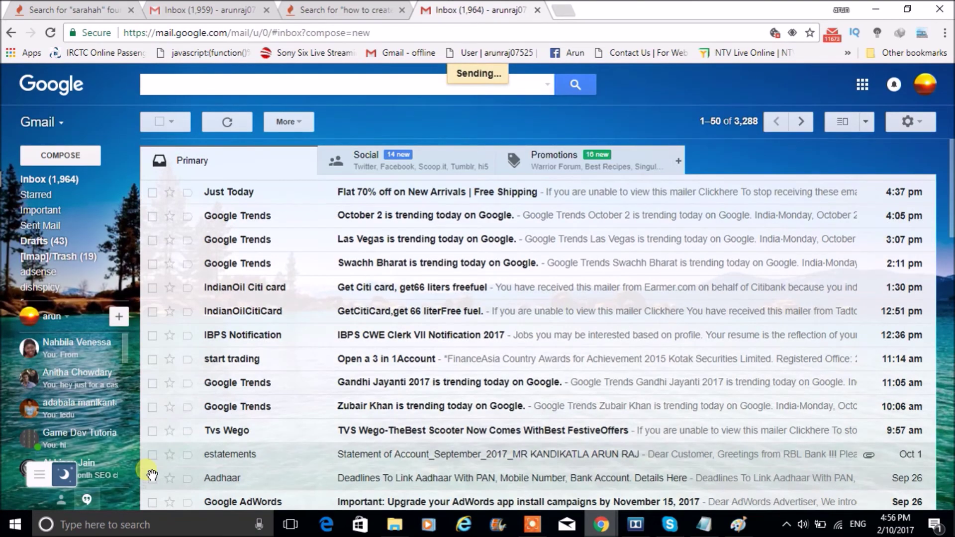
pyautogui.click(609, 526)
# Reload the secondary inbox, then view the primary inbox to check that the test email was forwarded
pyautogui.click(654, 465)
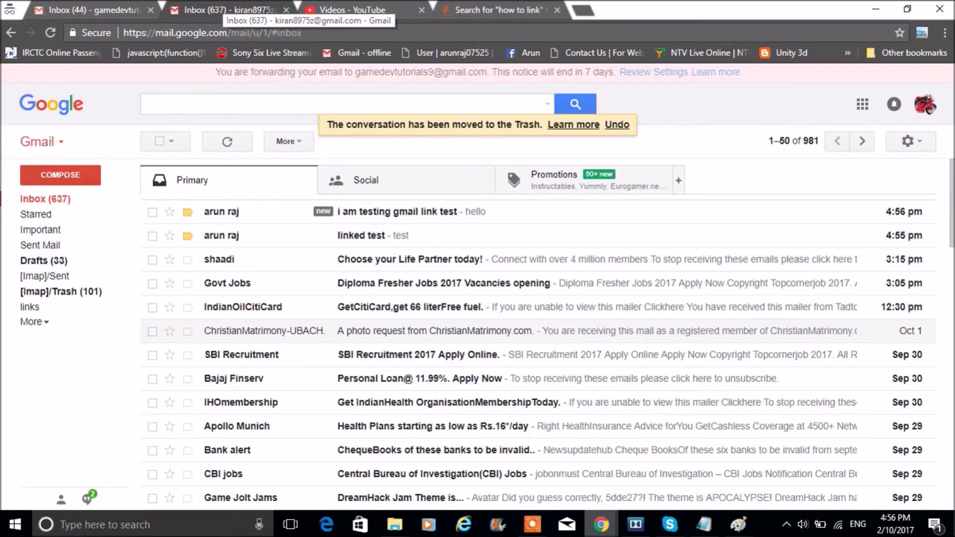
pyautogui.click(49, 33)
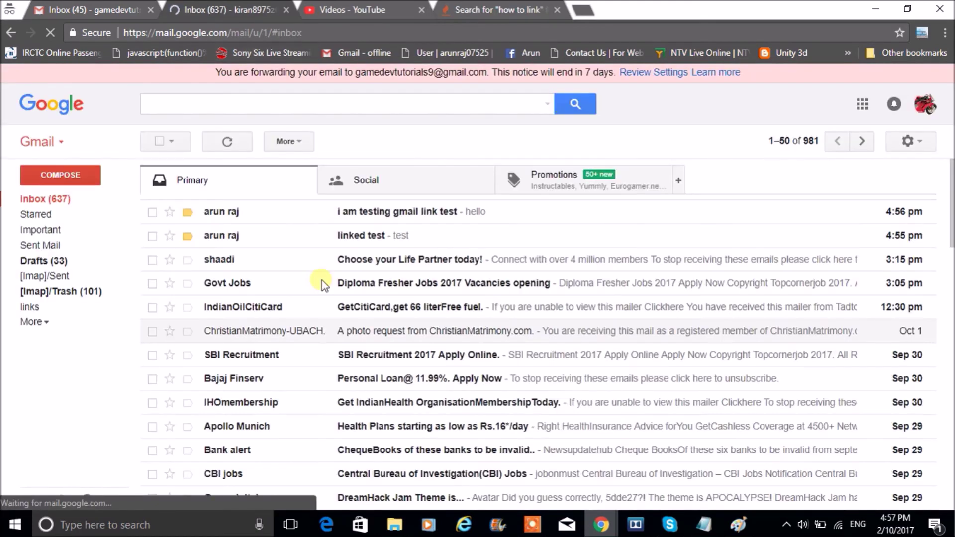
pyautogui.click(926, 107)
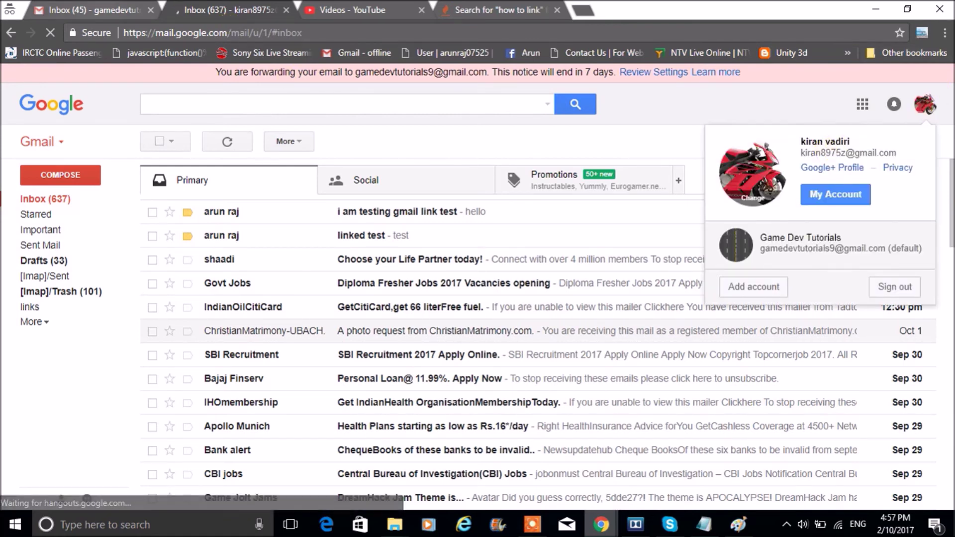
pyautogui.click(821, 243)
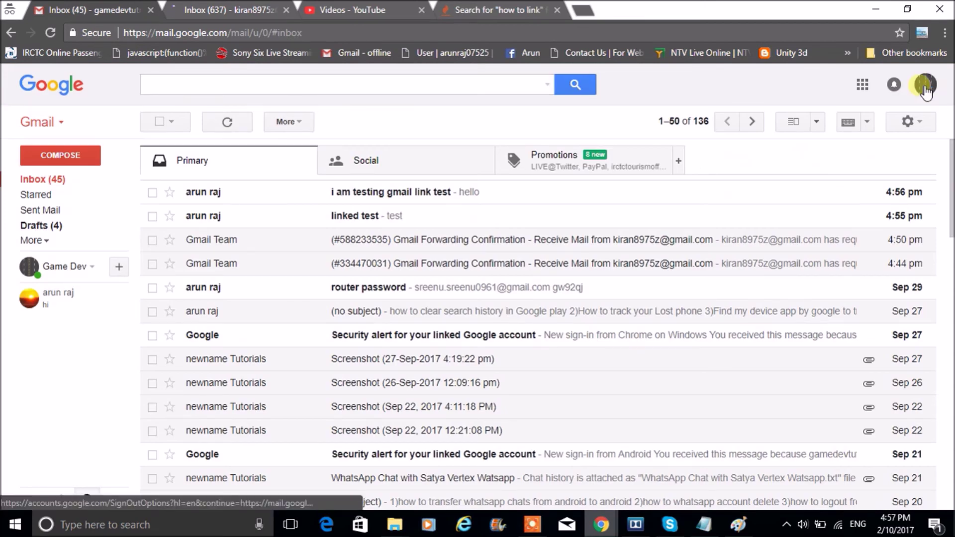
# Return to the secondary account's inbox and dismiss the account switcher
pyautogui.click(926, 89)
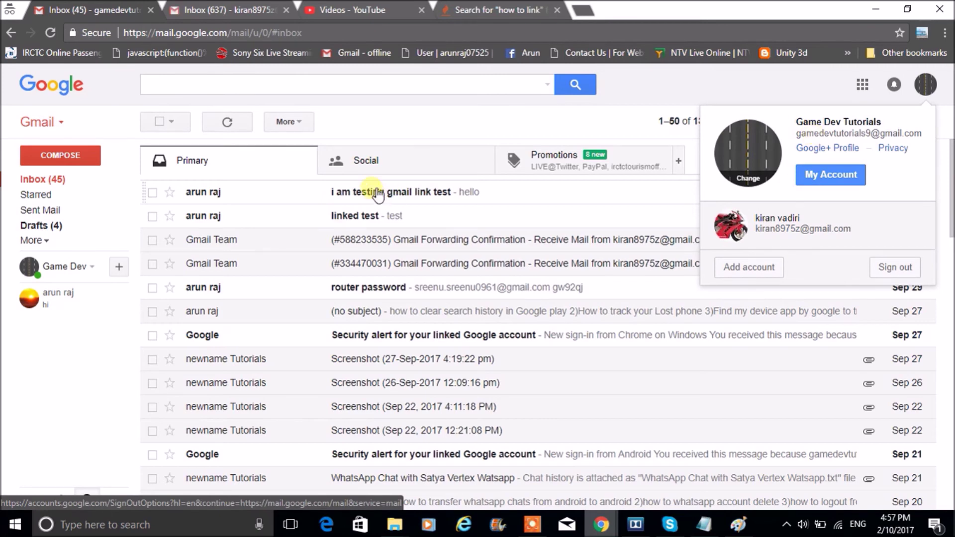
pyautogui.click(229, 10)
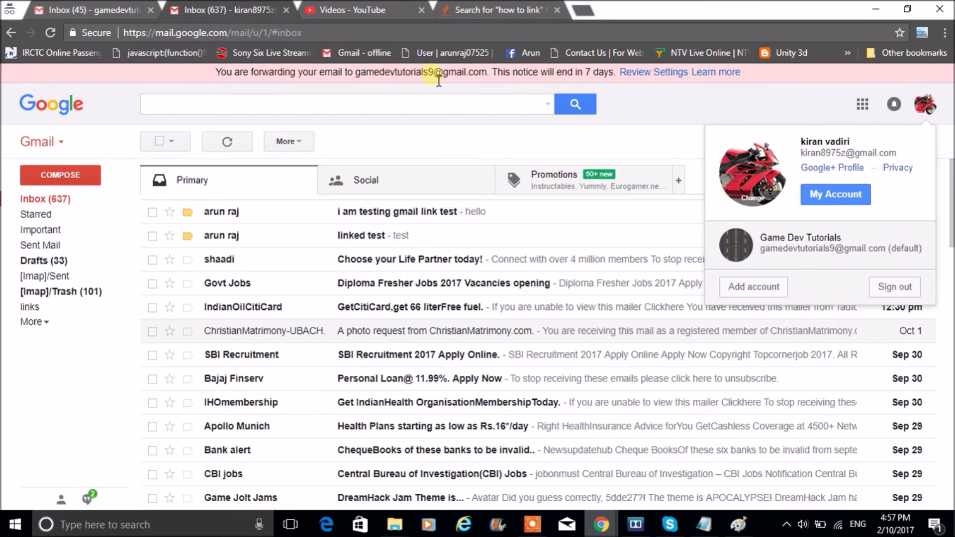
pyautogui.click(381, 130)
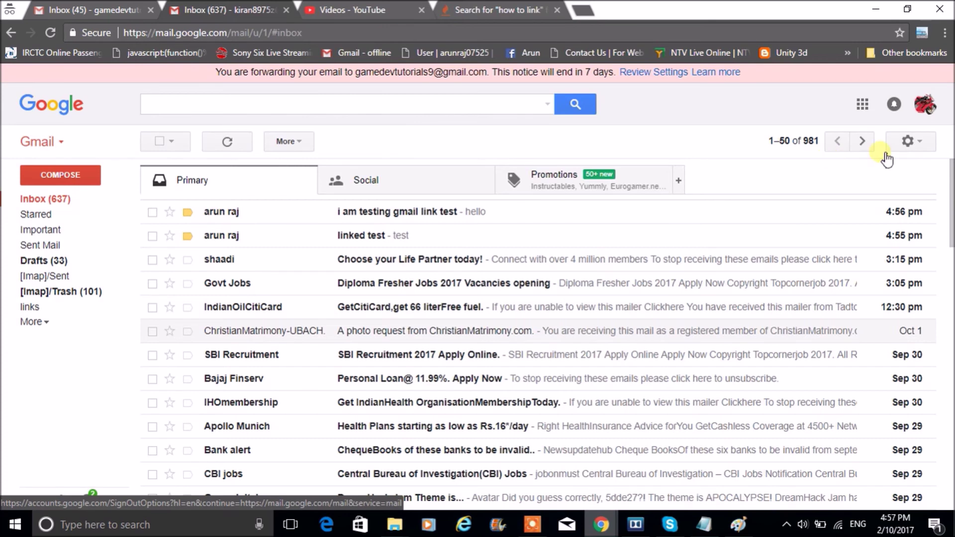
# Open the secondary account's Forwarding and POP/IMAP settings
pyautogui.click(913, 144)
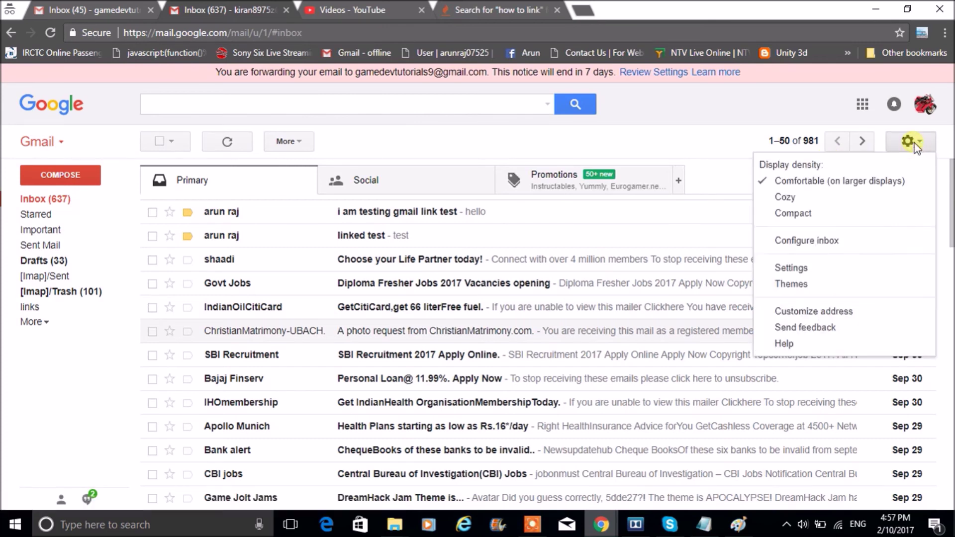
pyautogui.click(789, 271)
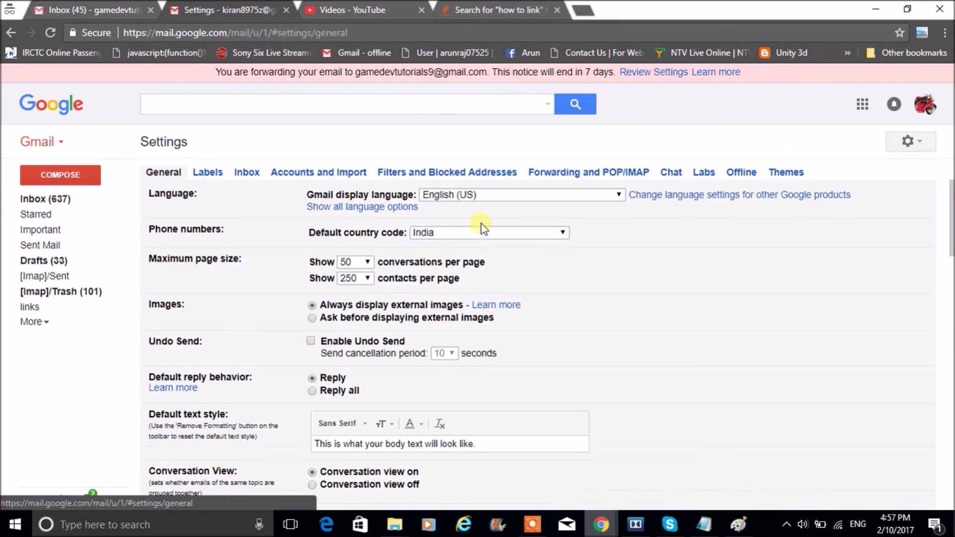
pyautogui.click(633, 174)
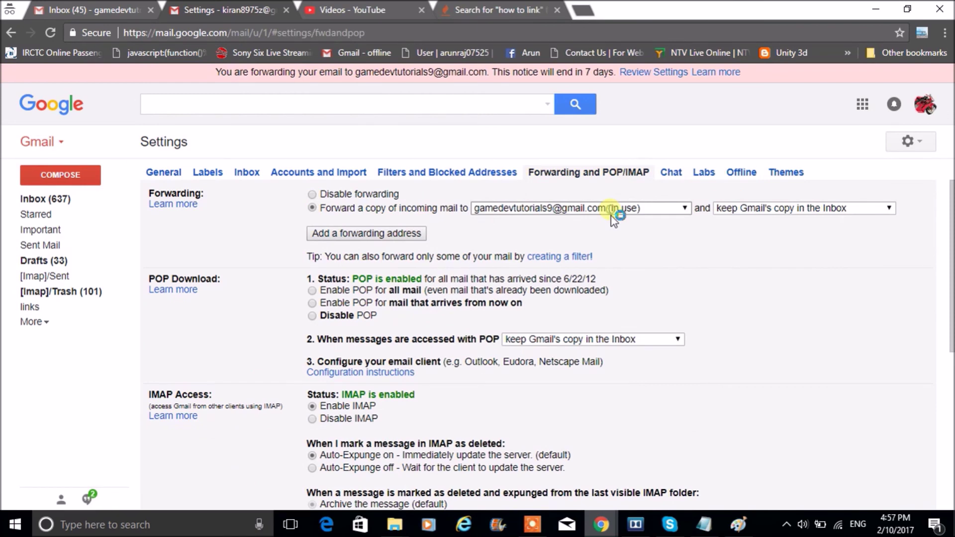
# Remove the primary account's forwarding address and confirm, leaving forwarding turned off
pyautogui.click(683, 211)
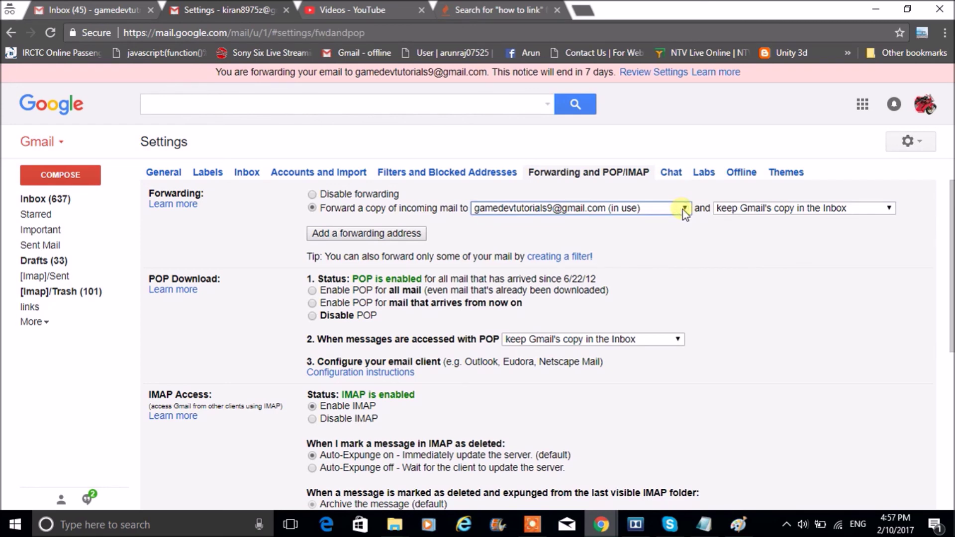
pyautogui.click(679, 210)
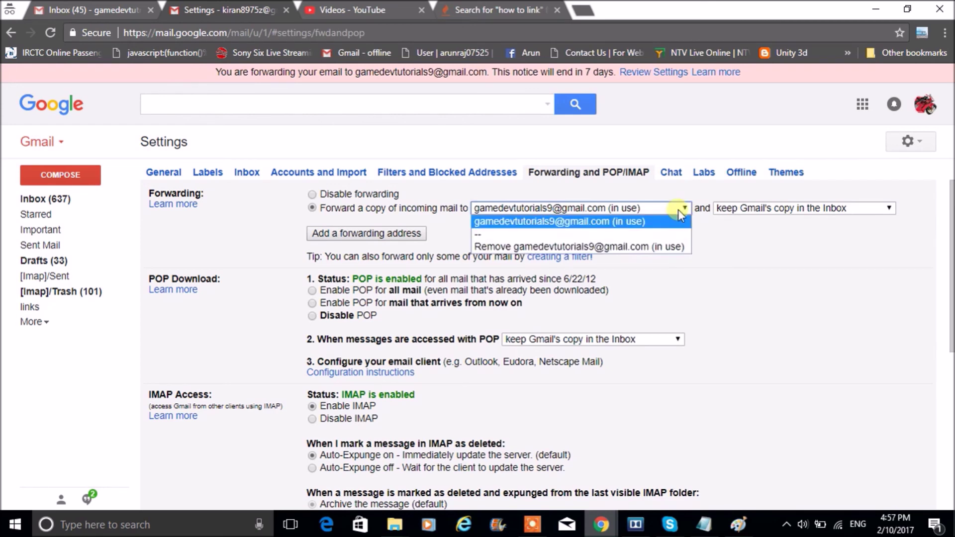
pyautogui.click(663, 246)
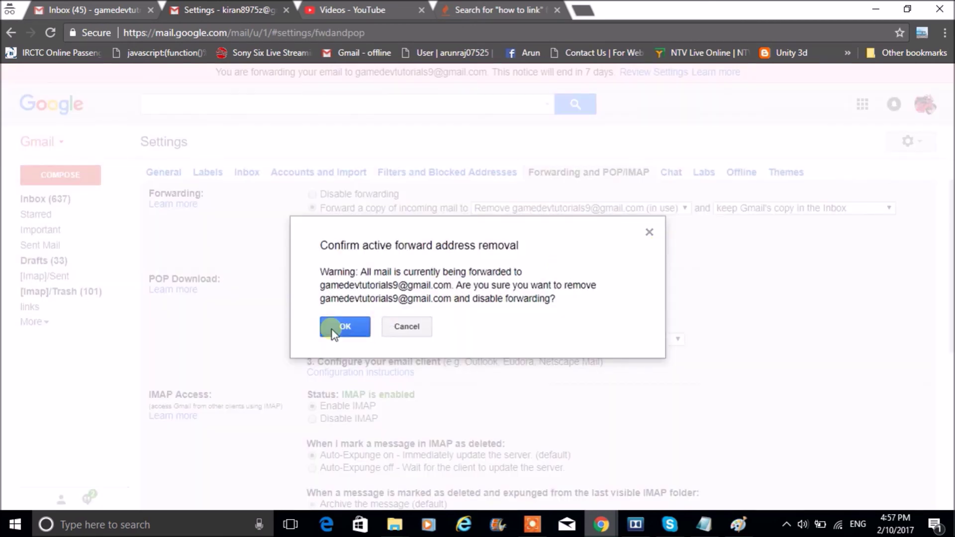
pyautogui.click(332, 329)
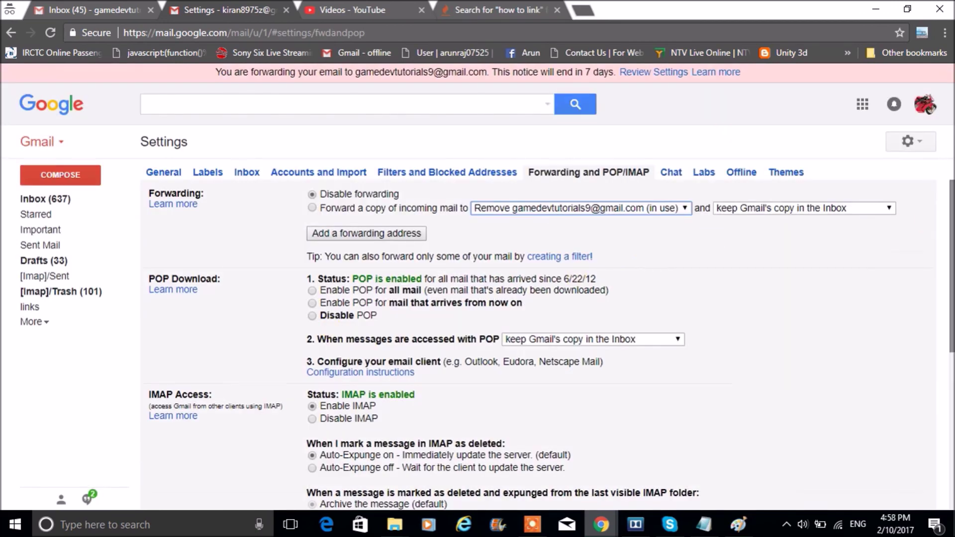
pyautogui.scroll(-6, 951, 298)
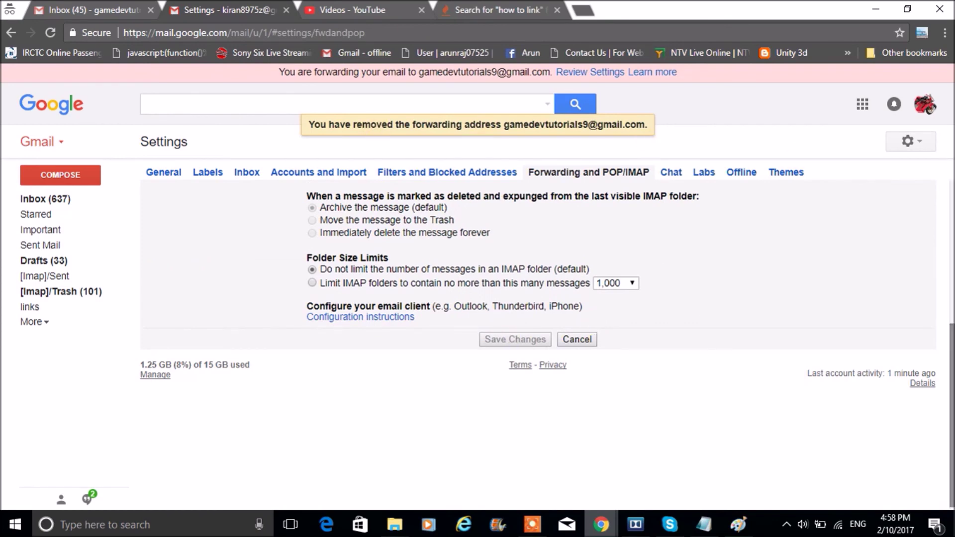
pyautogui.scroll(4, 945, 139)
pyautogui.scroll(-4, 945, 138)
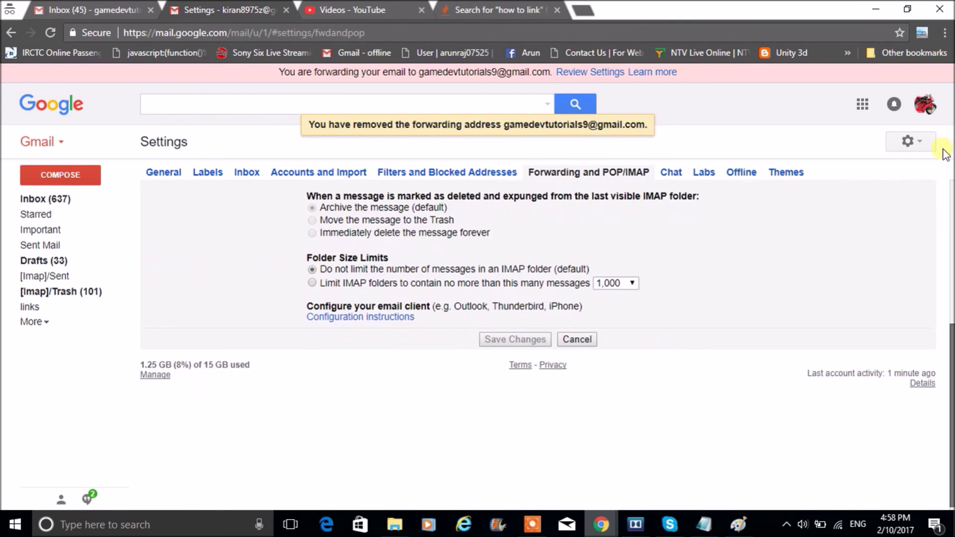
pyautogui.scroll(5, 945, 139)
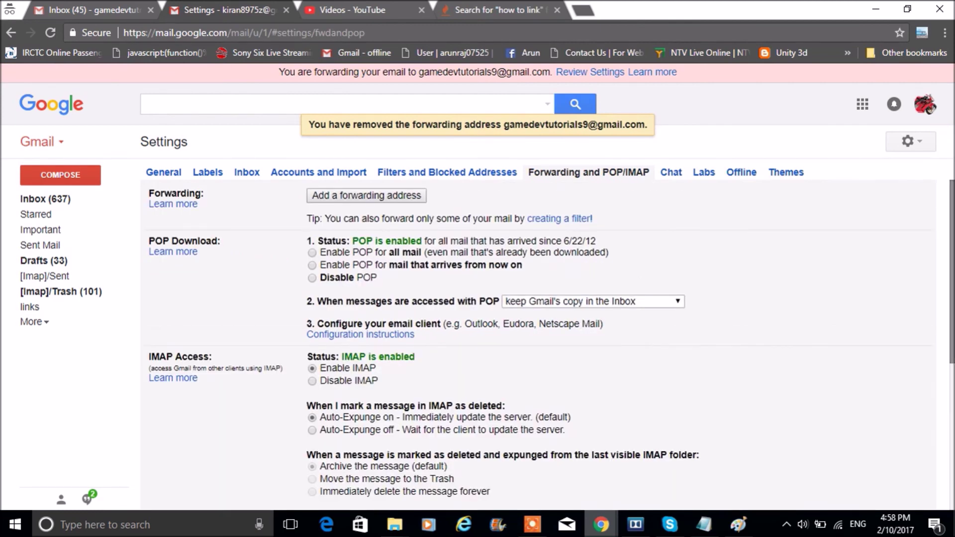